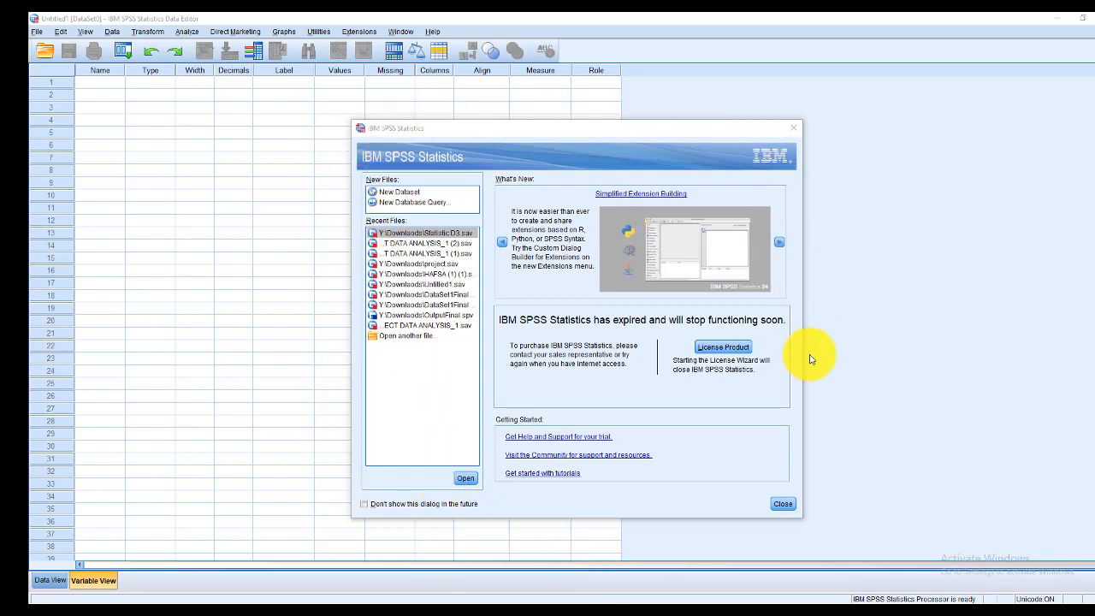
Dismiss the welcome dialog and switch to the browser to examine the Rosenberg self-esteem questionnaire's items and scoring instructions
click(796, 132)
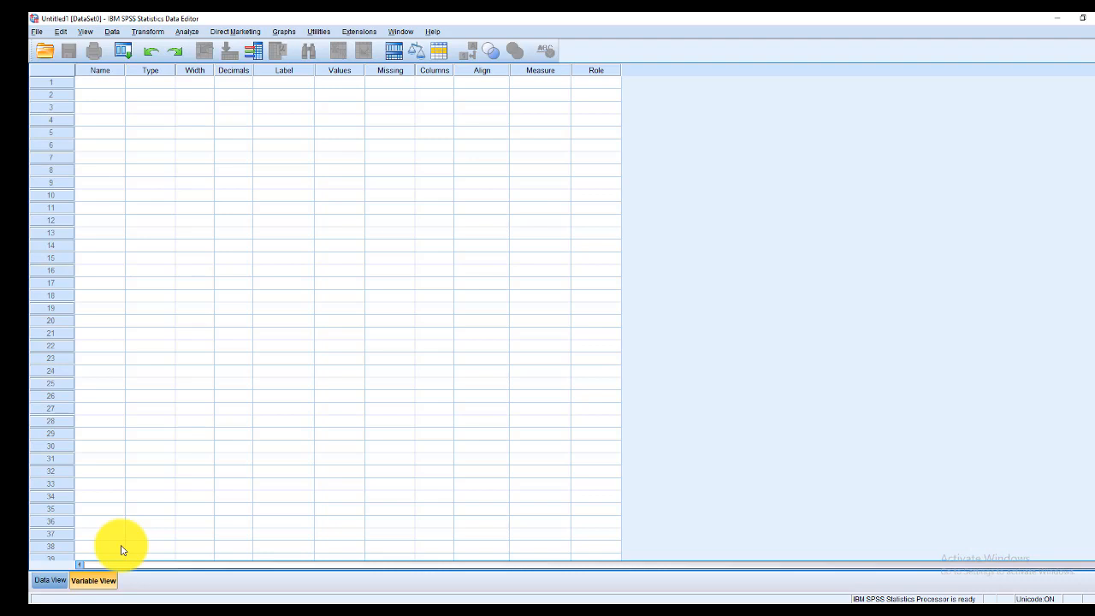
click(350, 614)
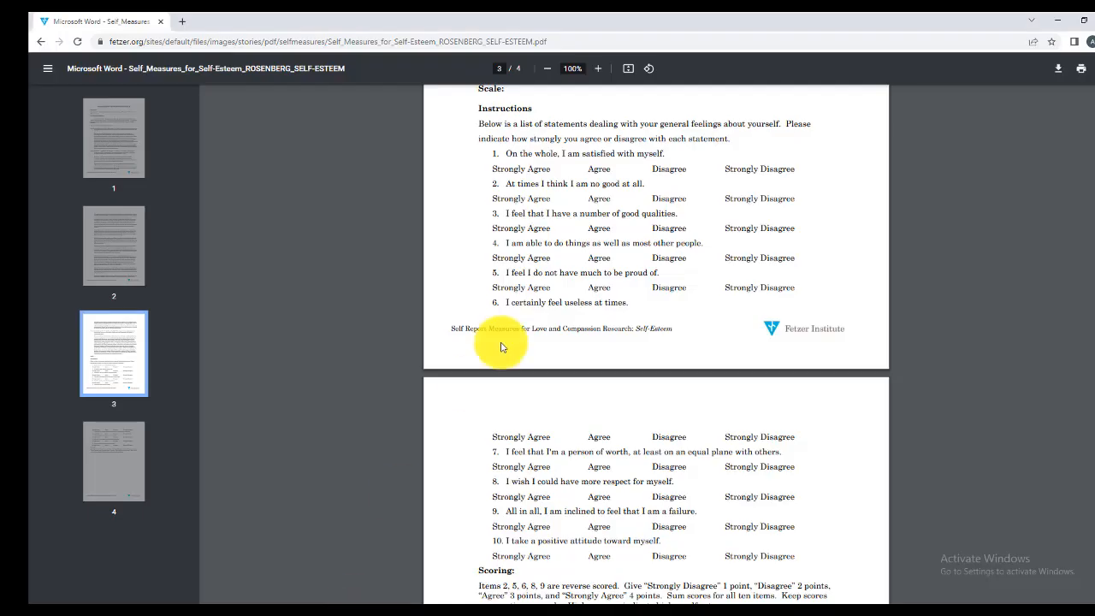
scroll(569, 257, down, 1)
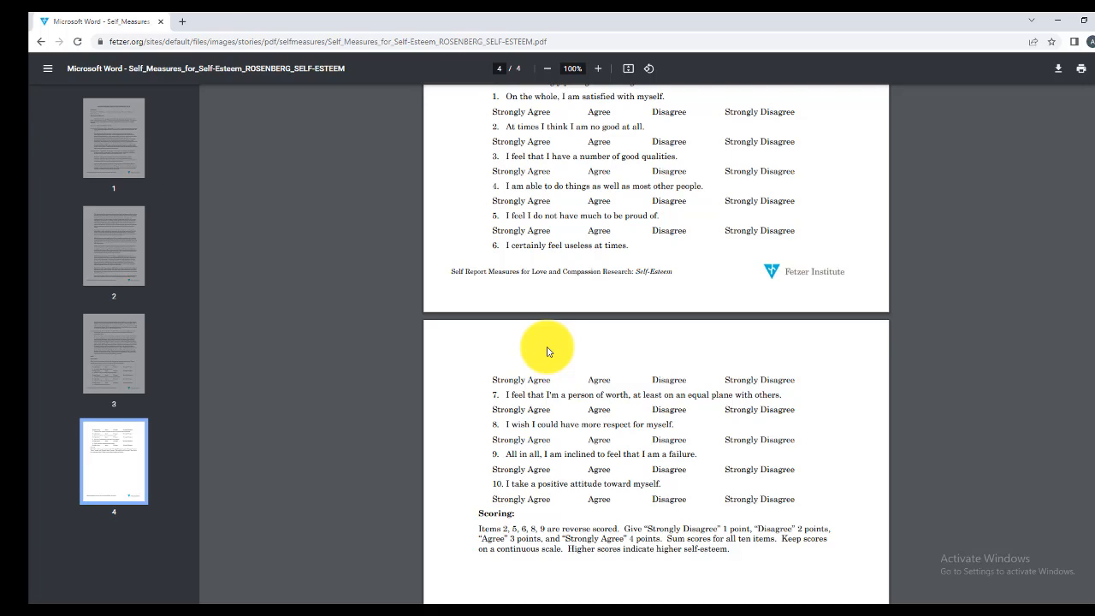
scroll(547, 351, up, 1)
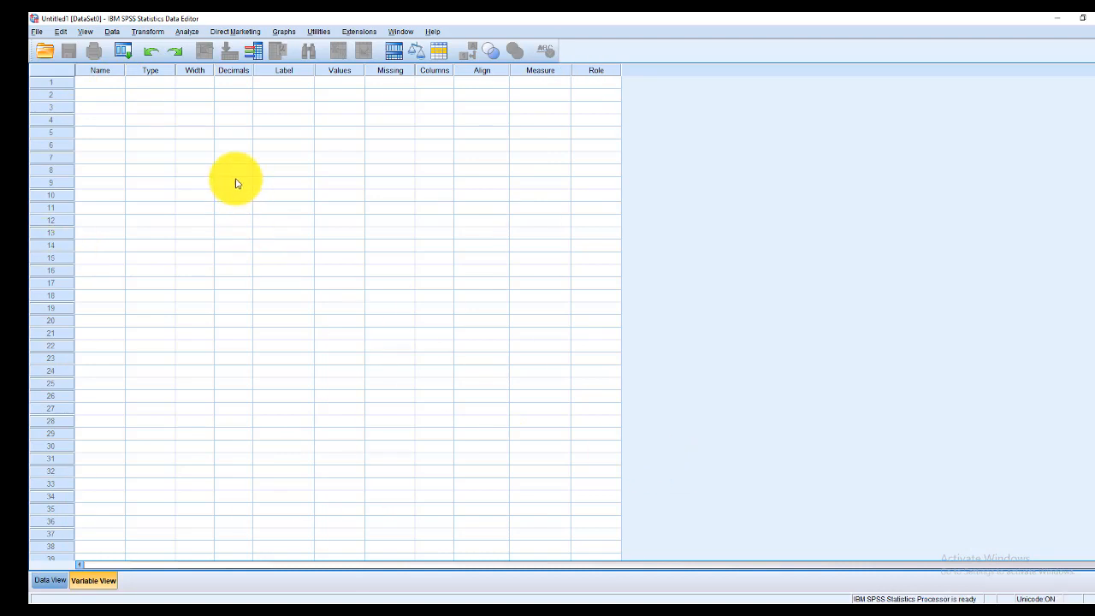
Create a variable named ID in the first row of the variable definitions
click(86, 85)
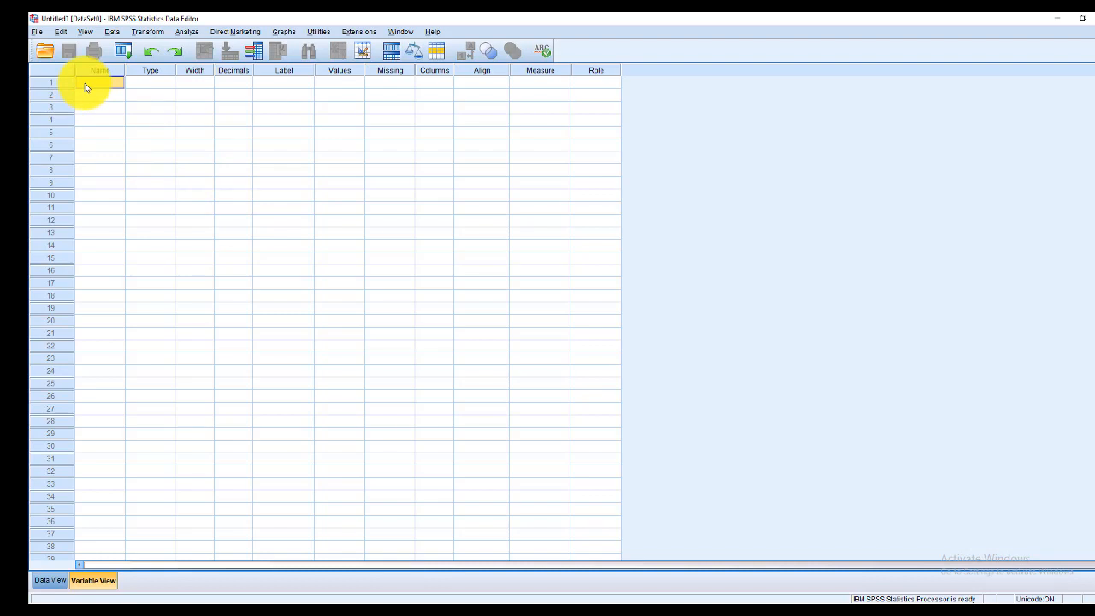
double_click(85, 87)
key(Return)
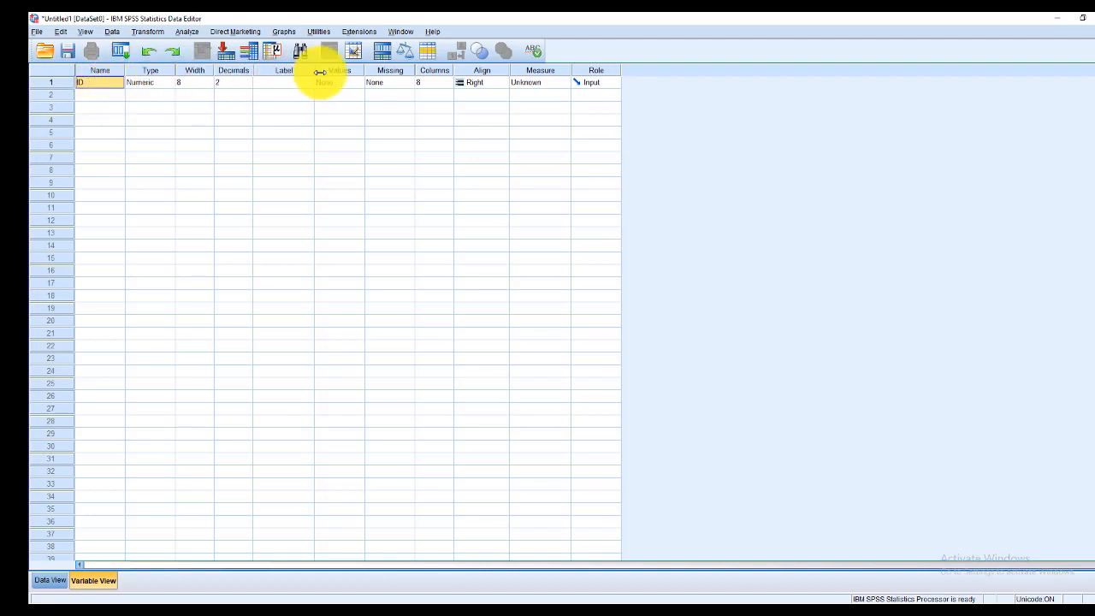
Review the ID variable's type options, keep Numeric, and set its decimals to 0
double_click(170, 86)
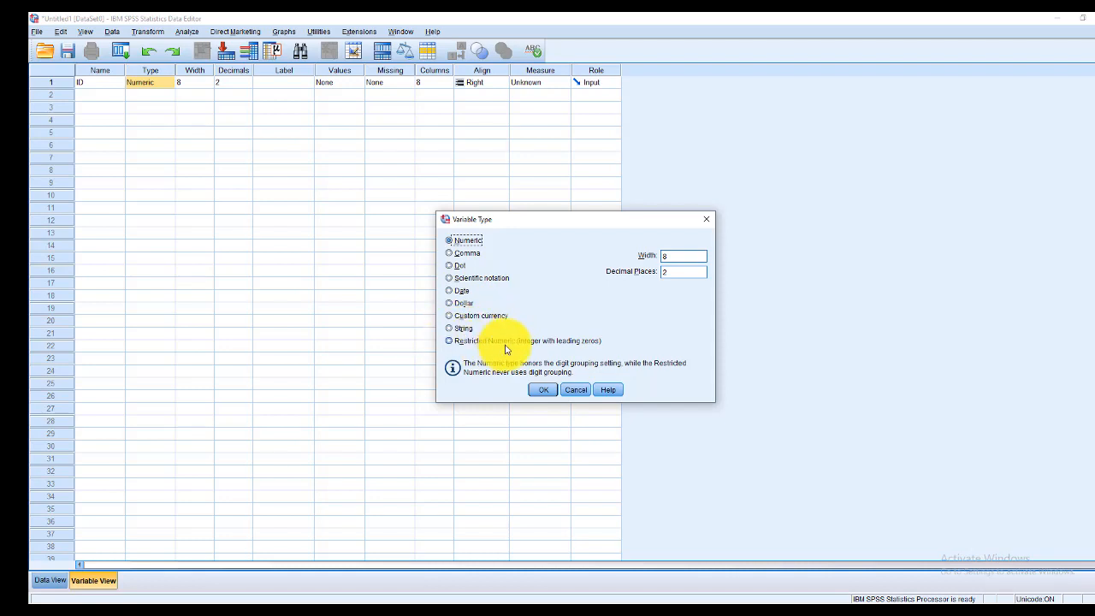
click(706, 225)
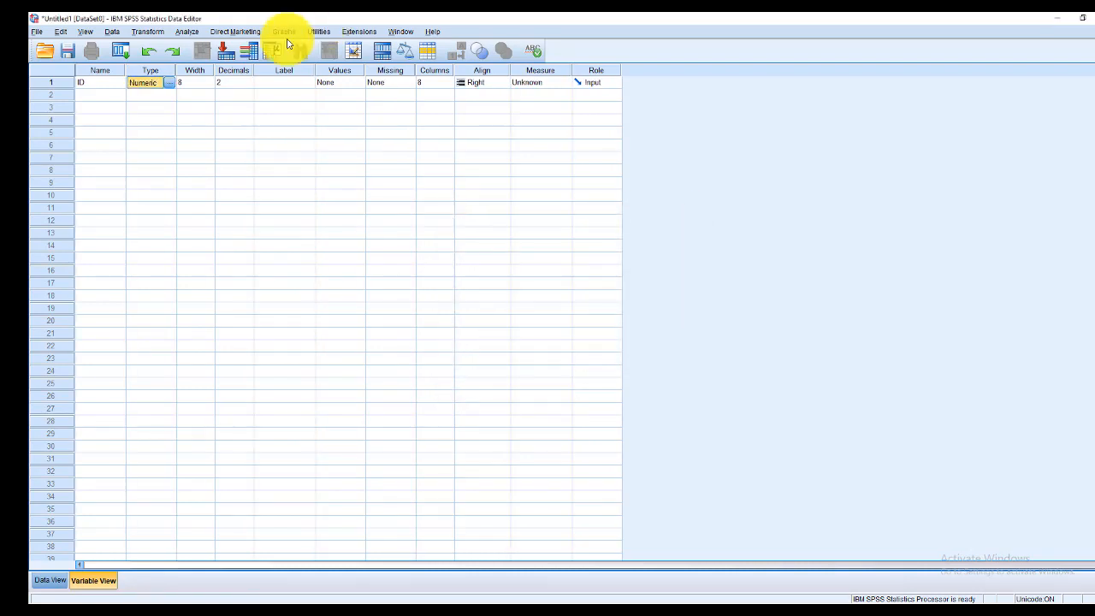
double_click(252, 90)
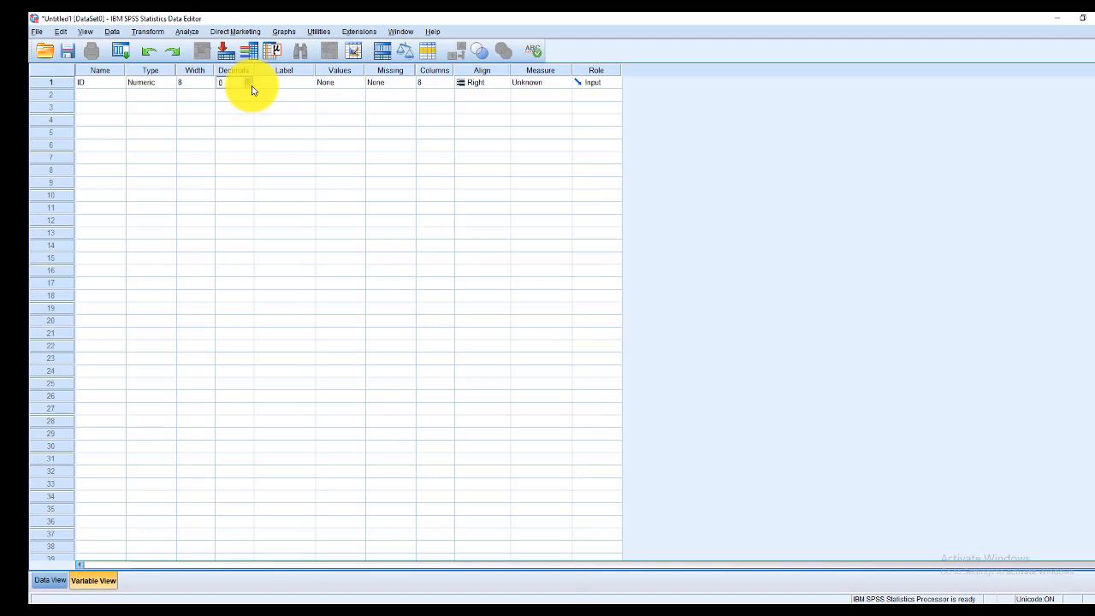
Label the ID variable "identity number"
click(276, 84)
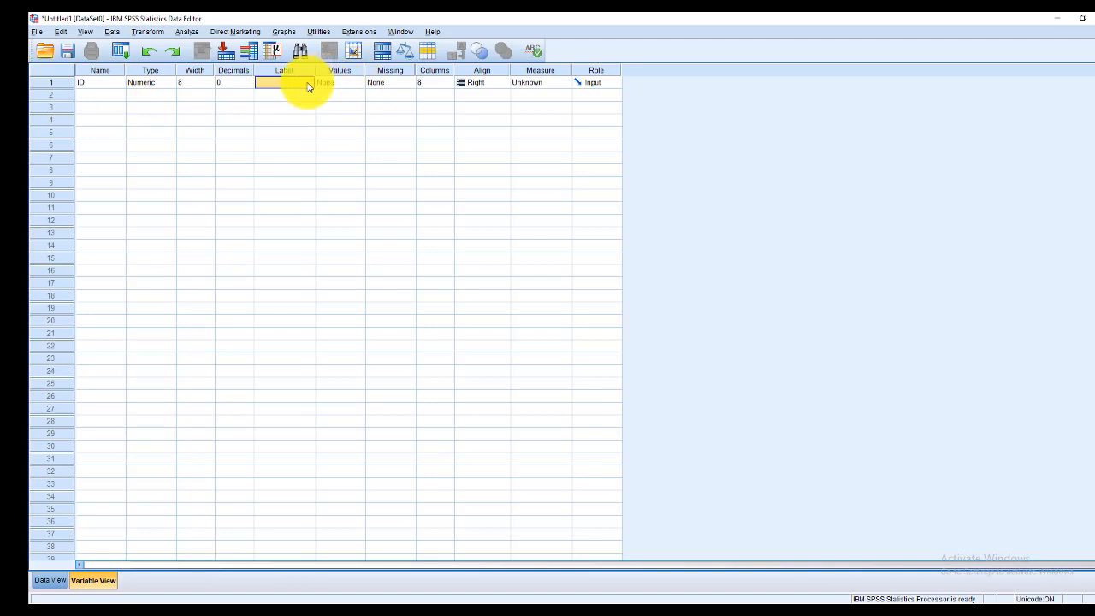
text(Ide)
text(ntity)
text( nam)
click(301, 98)
click(293, 86)
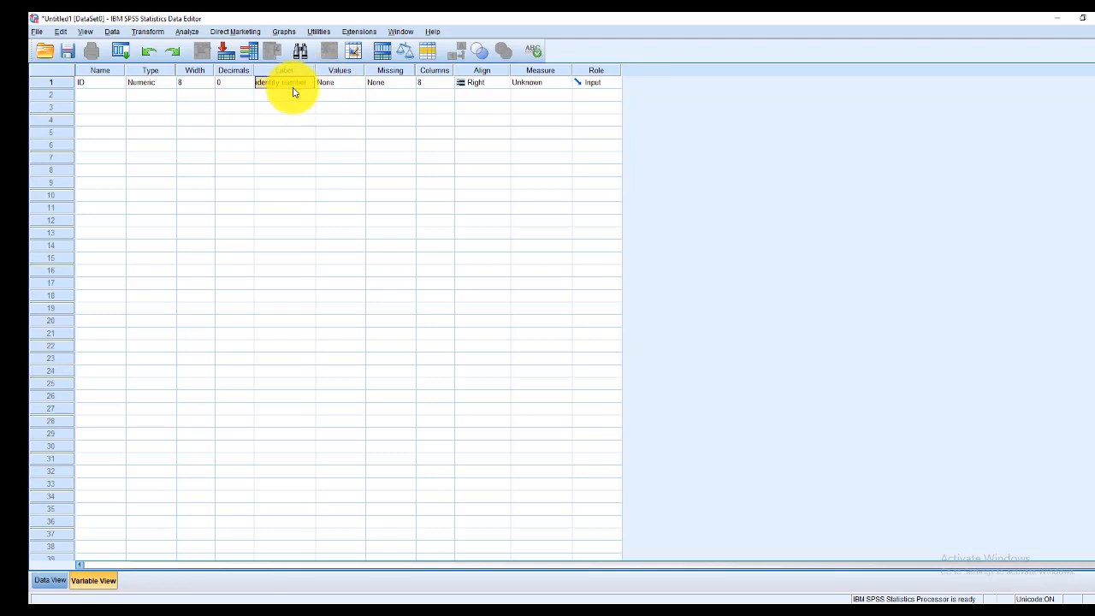
Inspect the value label and missing value options of the ID variable, leaving both set to None
click(362, 83)
click(362, 83)
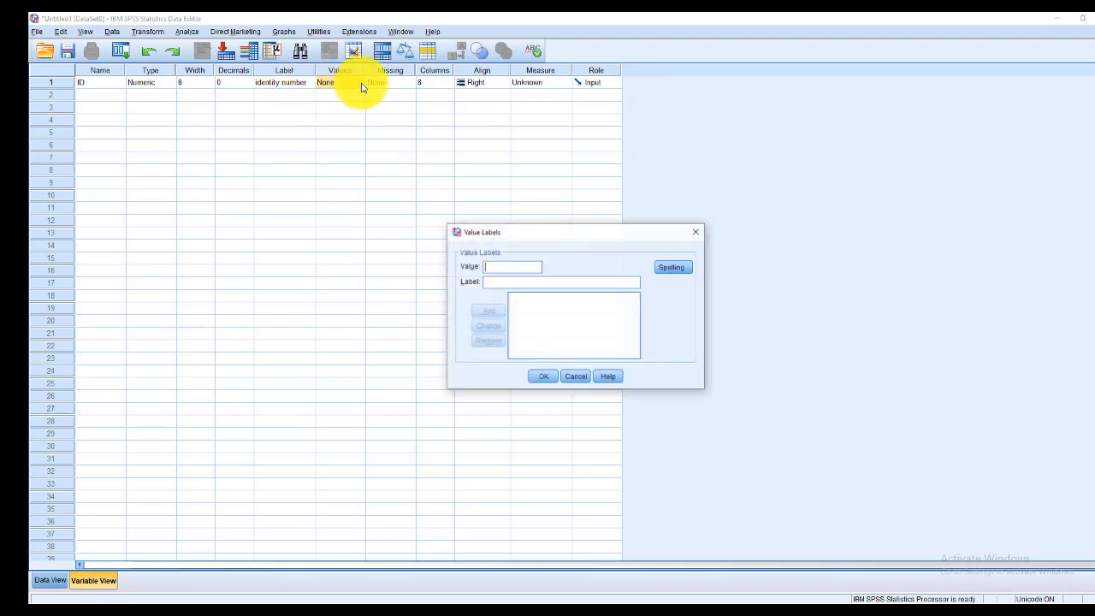
click(694, 235)
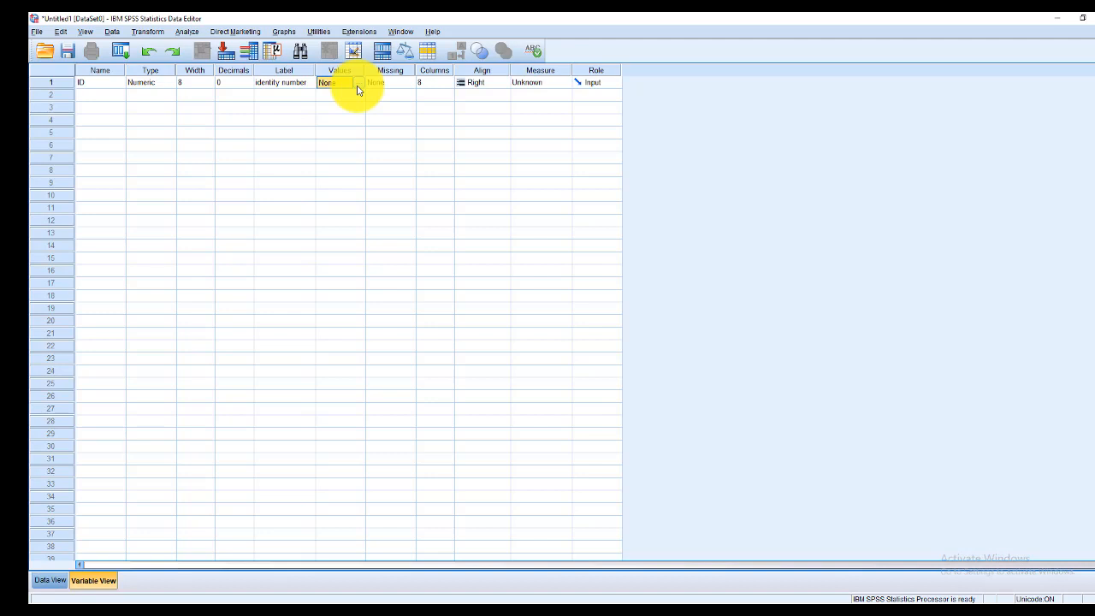
click(414, 87)
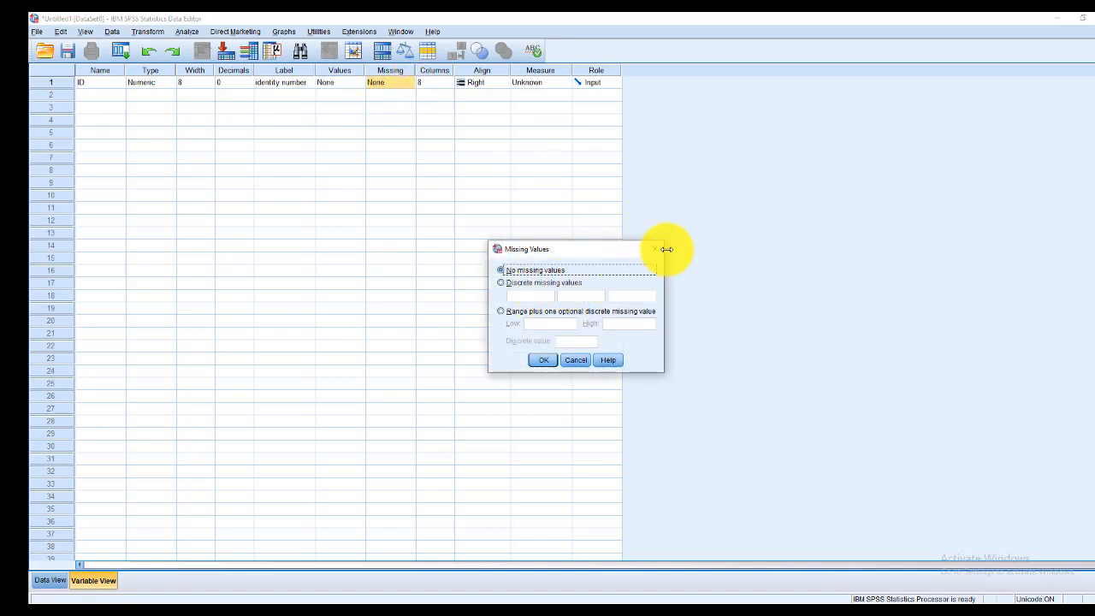
click(656, 250)
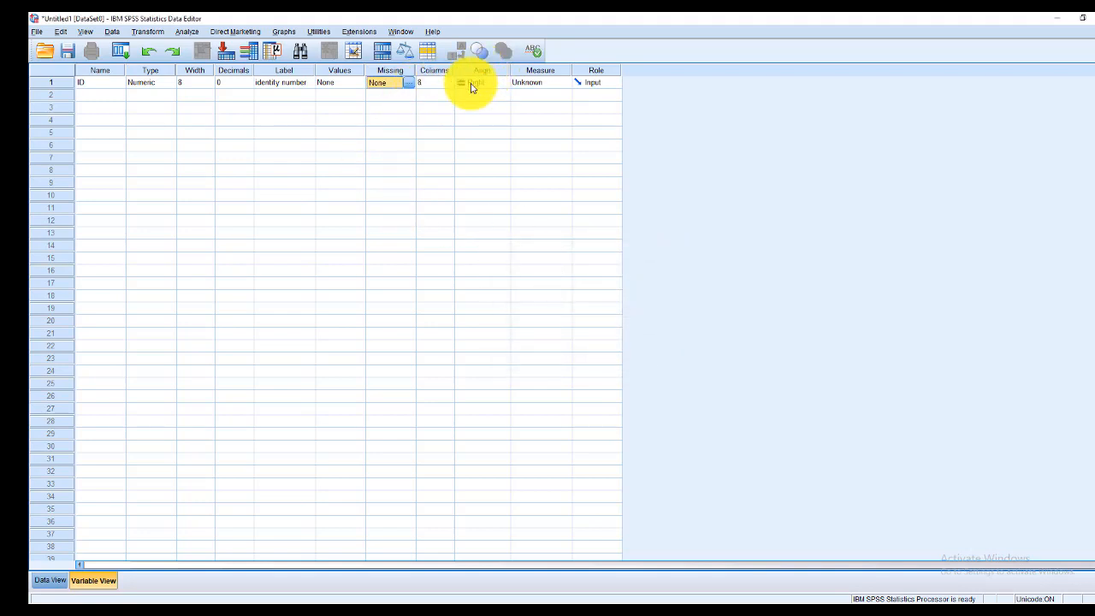
Set the ID variable's measurement level to Nominal
click(563, 88)
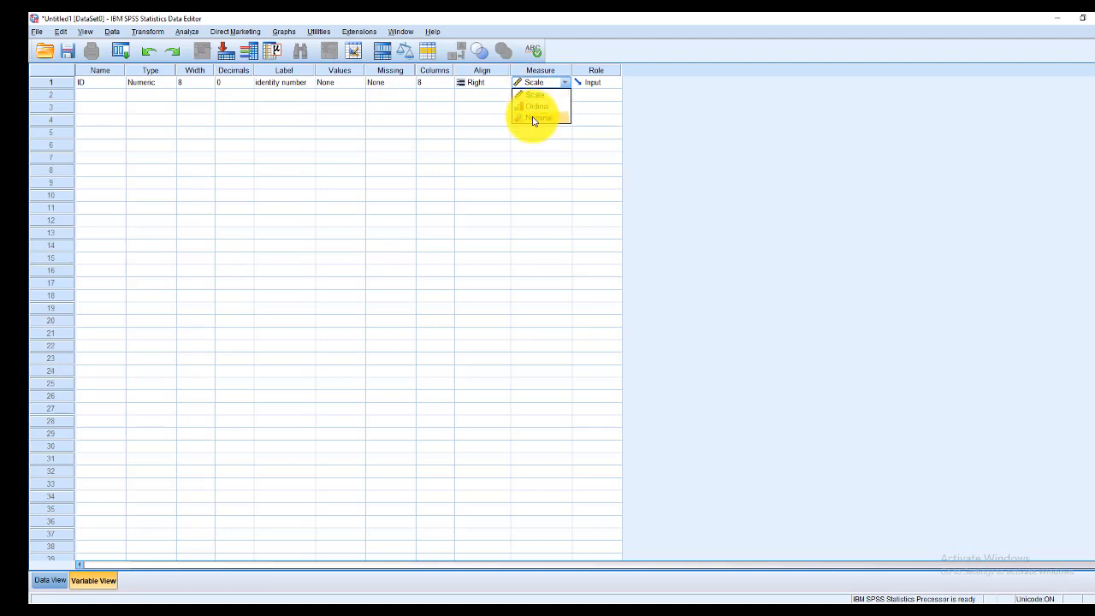
click(533, 119)
click(100, 95)
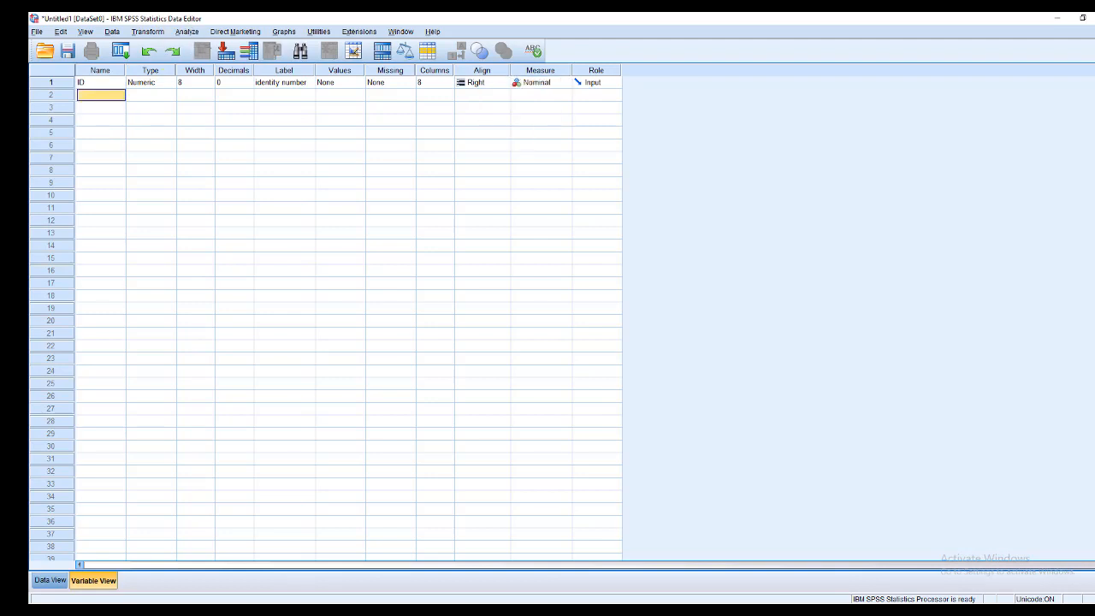
Check how the ID variable appears as a column in the data sheet and return to the variable definitions
click(88, 83)
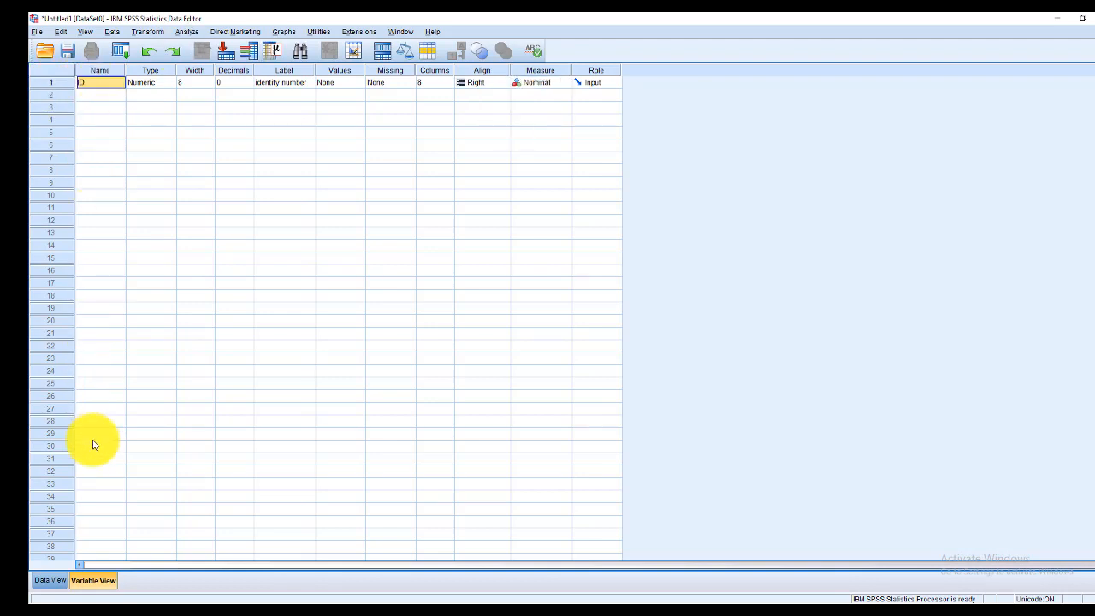
click(56, 580)
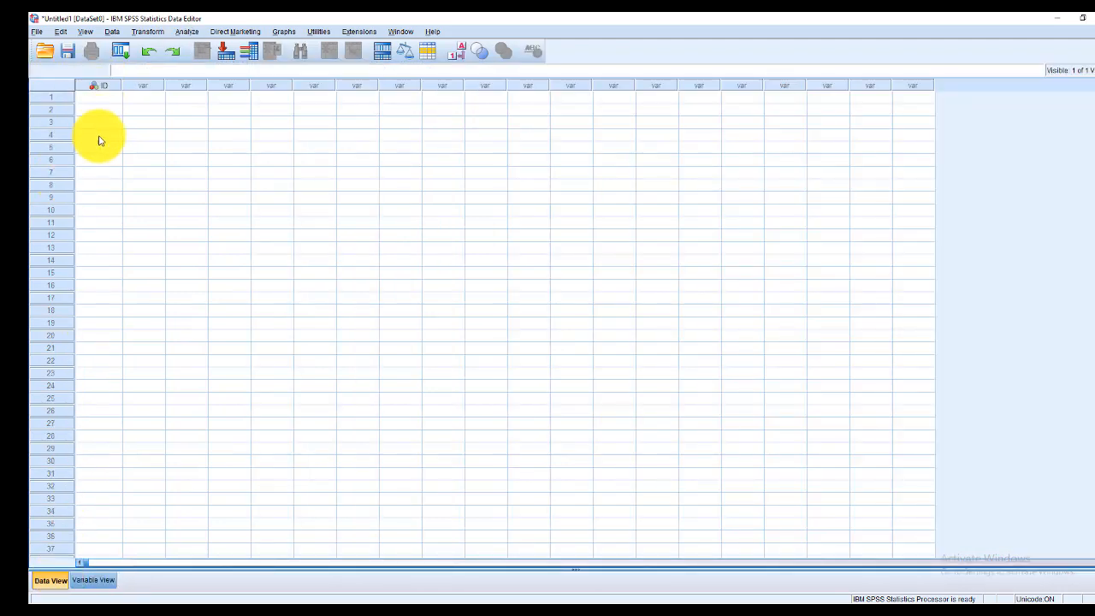
click(104, 581)
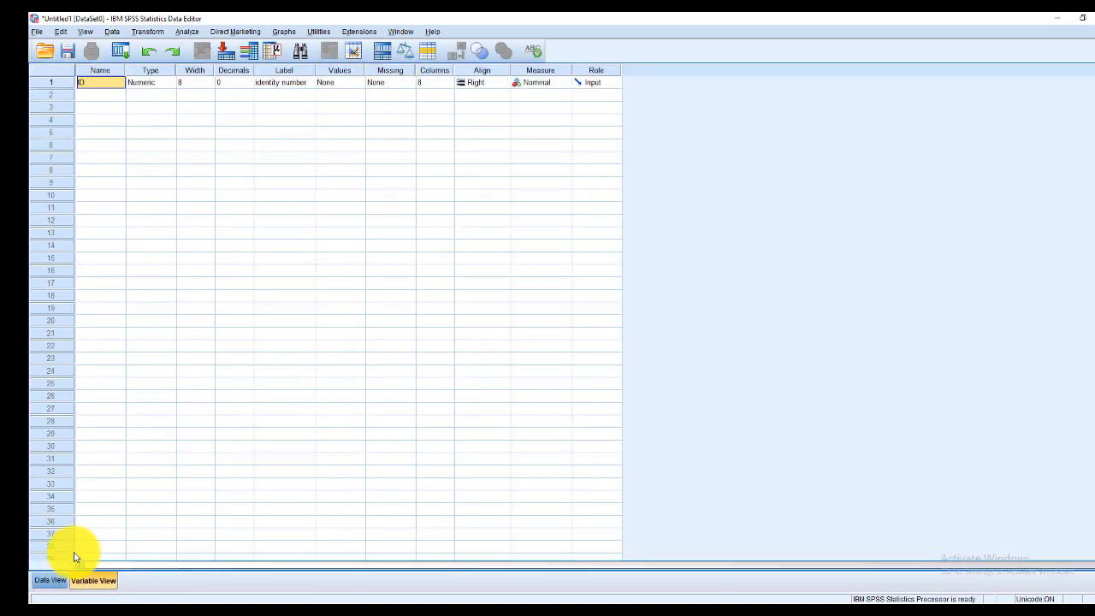
click(52, 580)
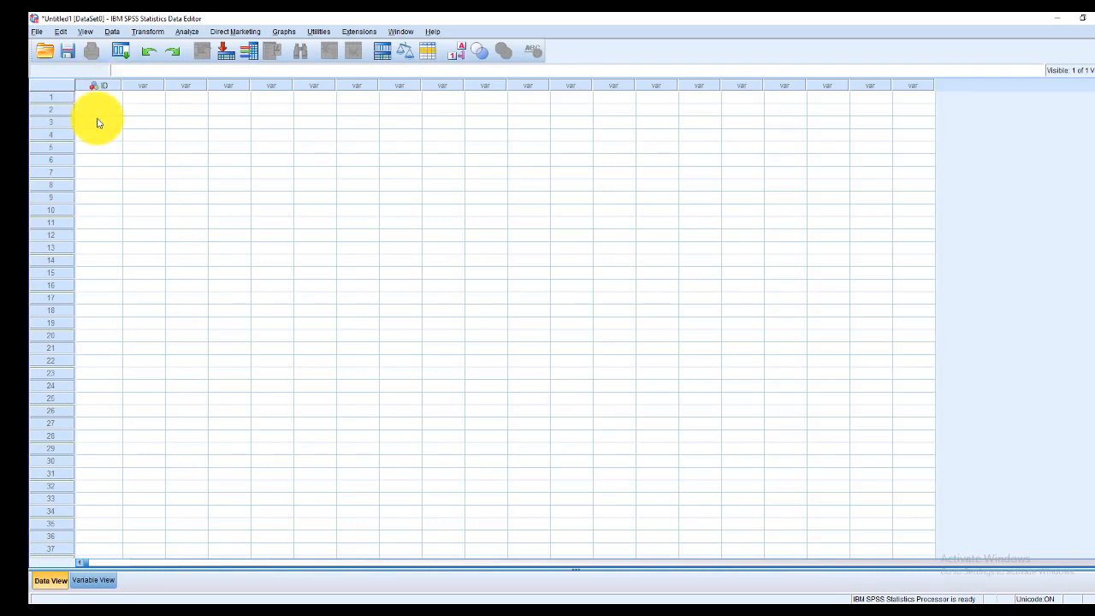
click(102, 581)
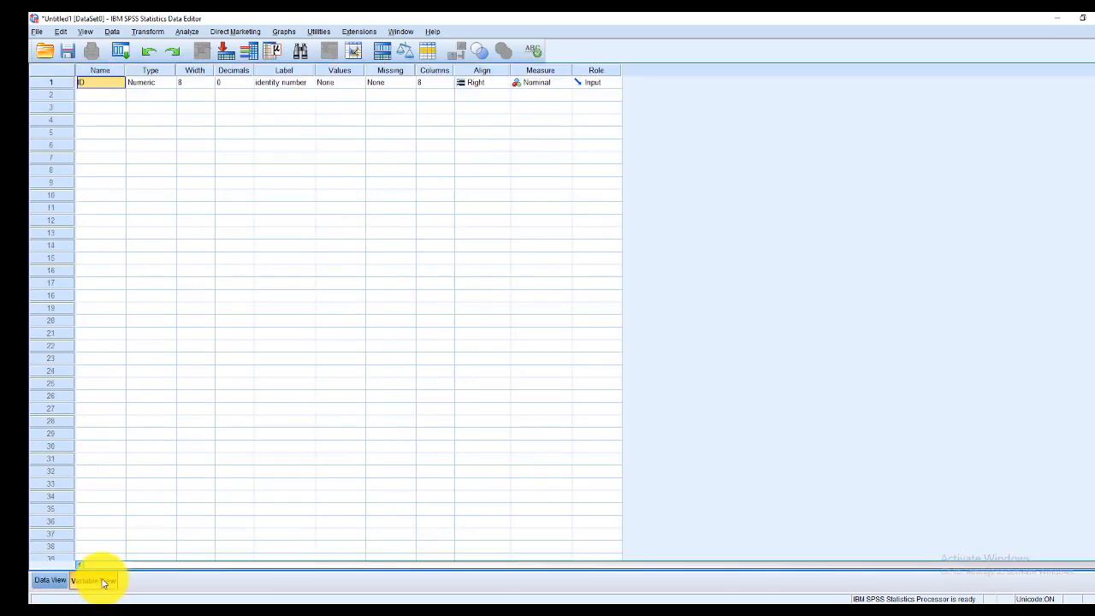
Create a numeric variable named Gender in the second row with 0 decimals
click(97, 95)
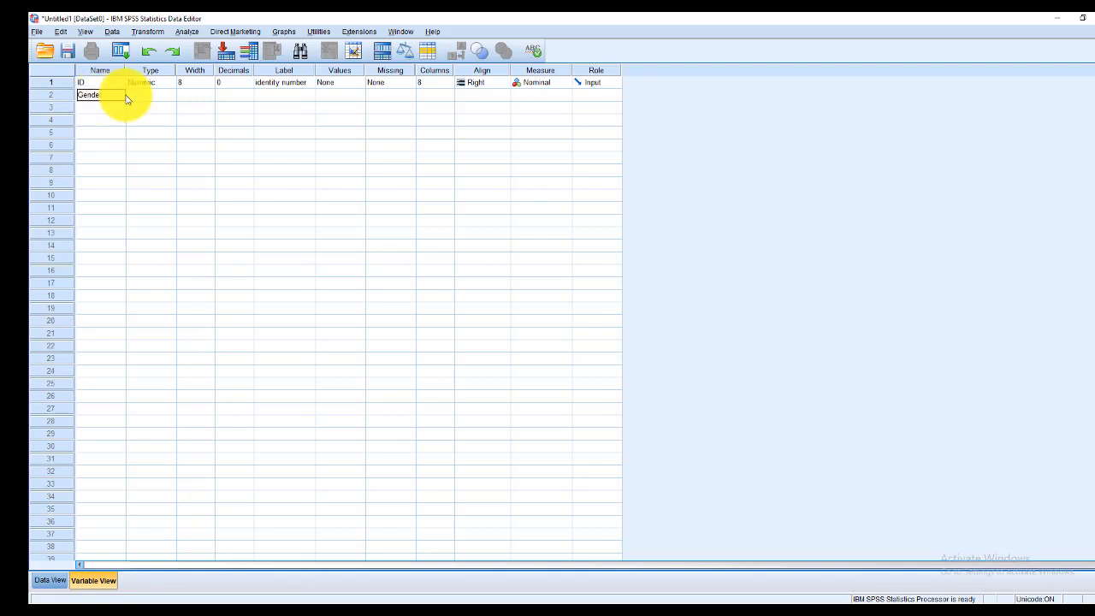
click(160, 101)
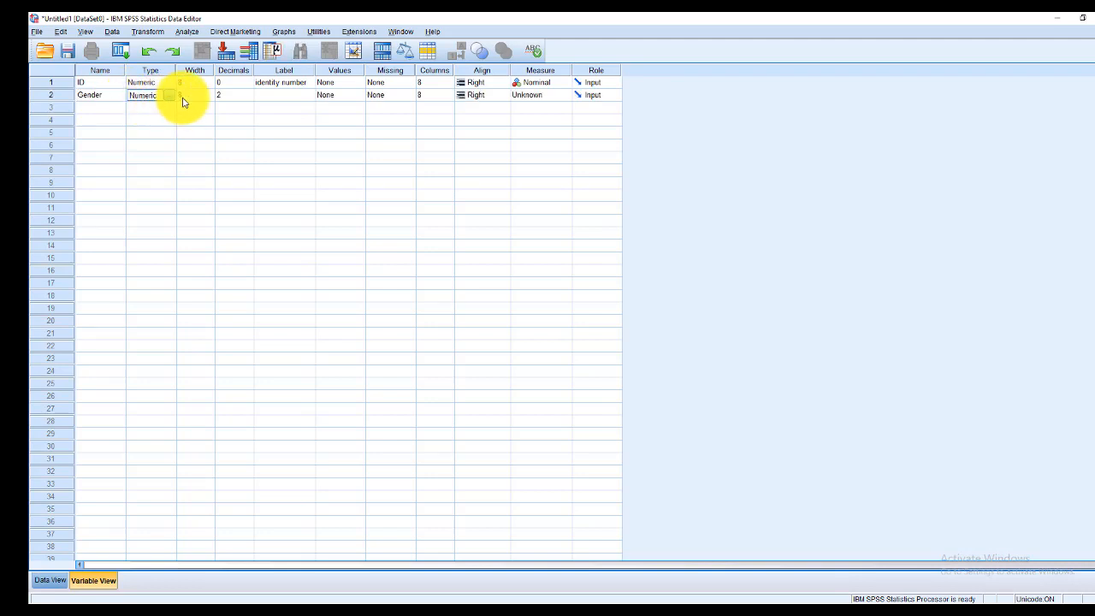
click(250, 100)
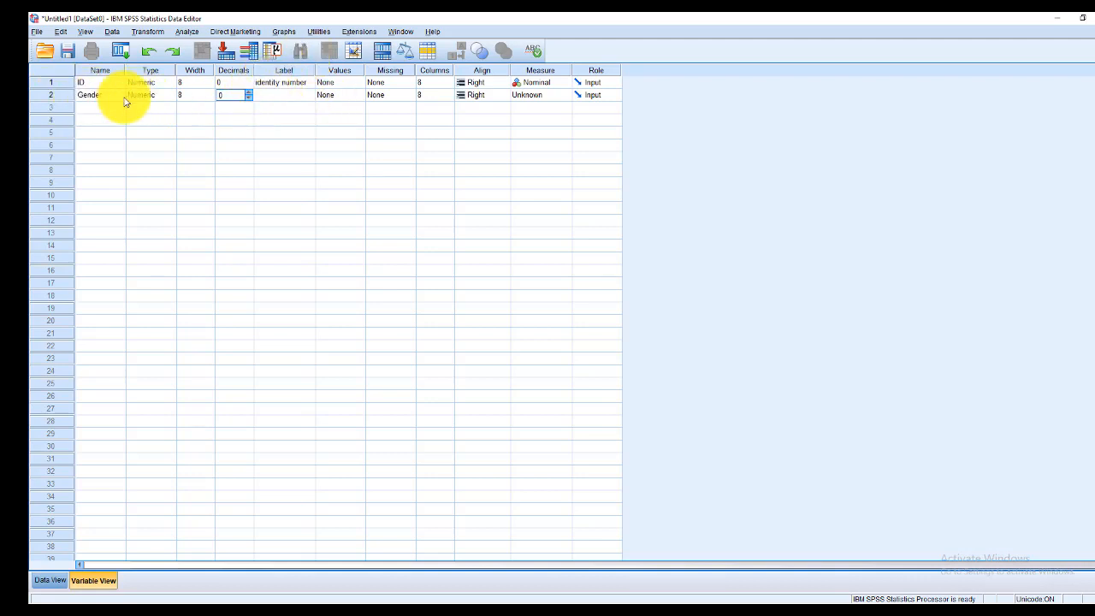
Add the value label 1 = male to the Gender variable
click(351, 95)
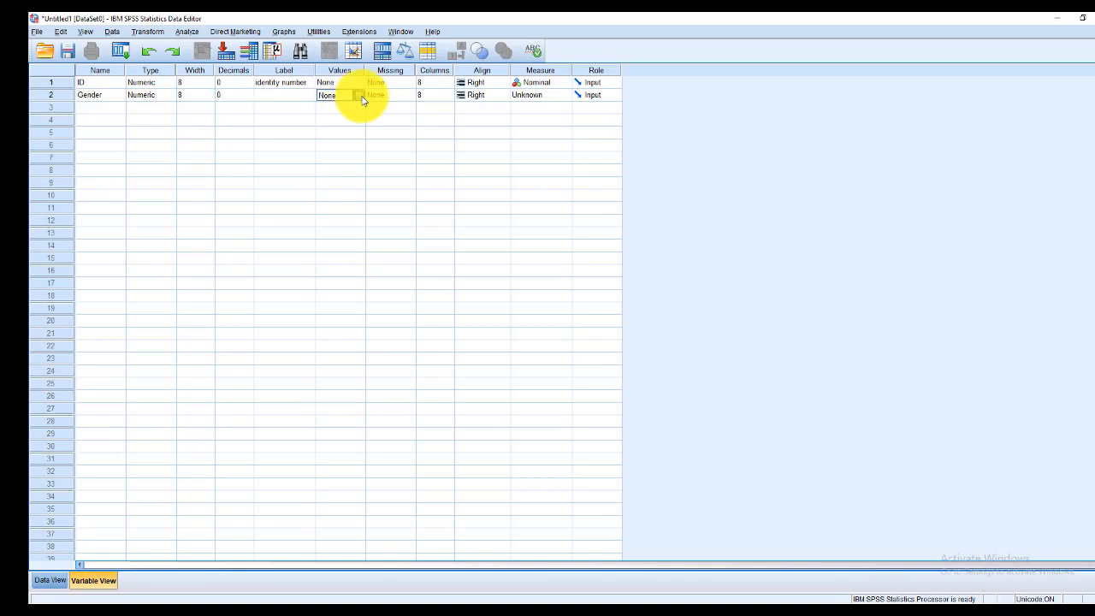
click(360, 95)
drag(534, 237, 357, 240)
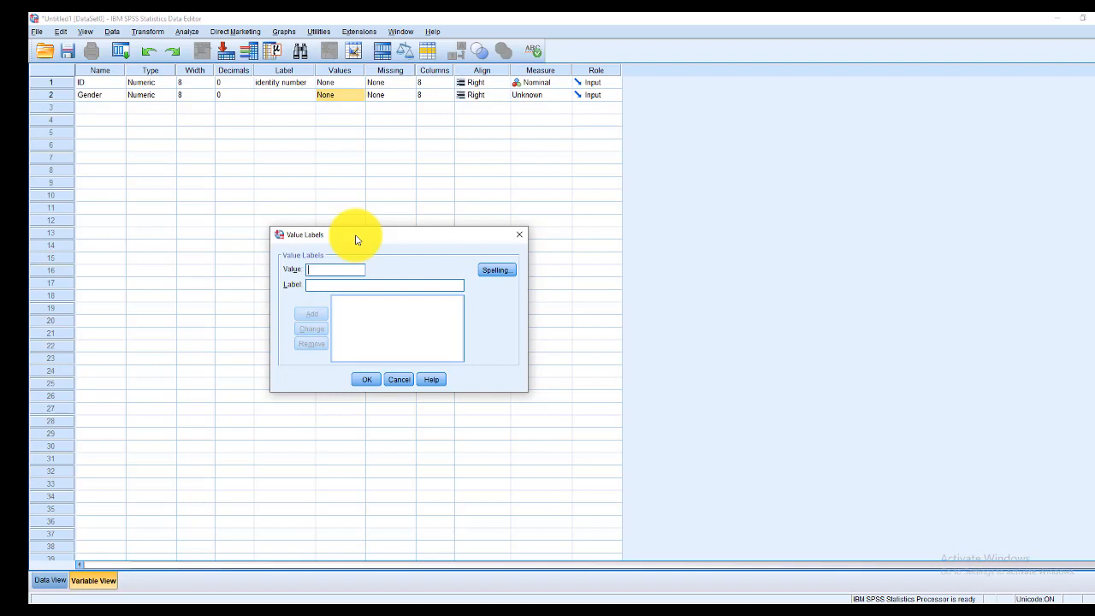
click(329, 285)
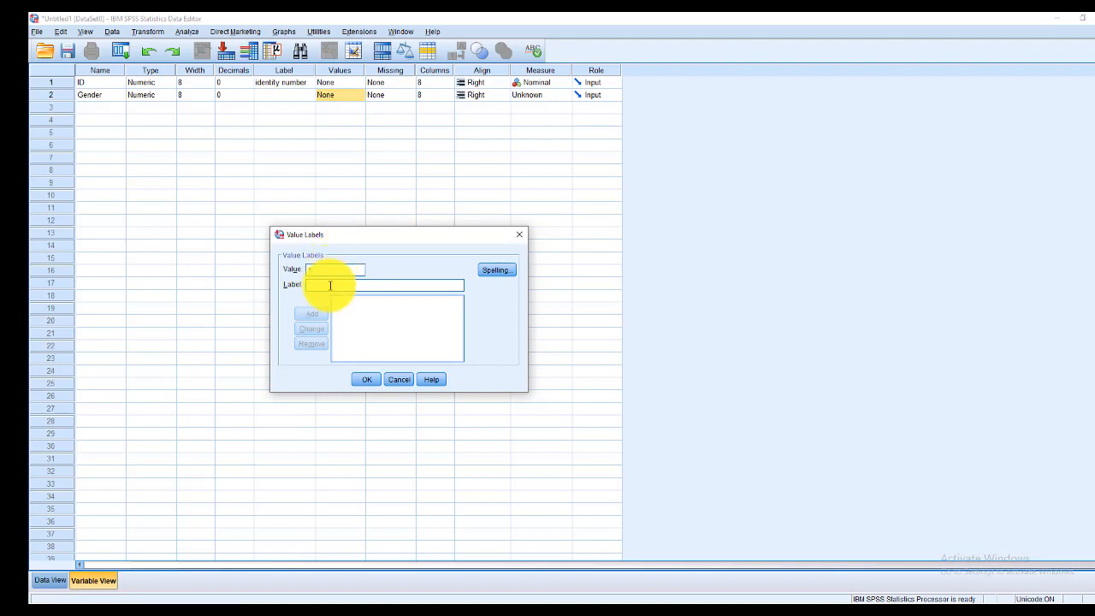
text(male)
click(318, 318)
Add the value label 2 = female to the Gender variable and set its measurement level to Nominal
text(fem)
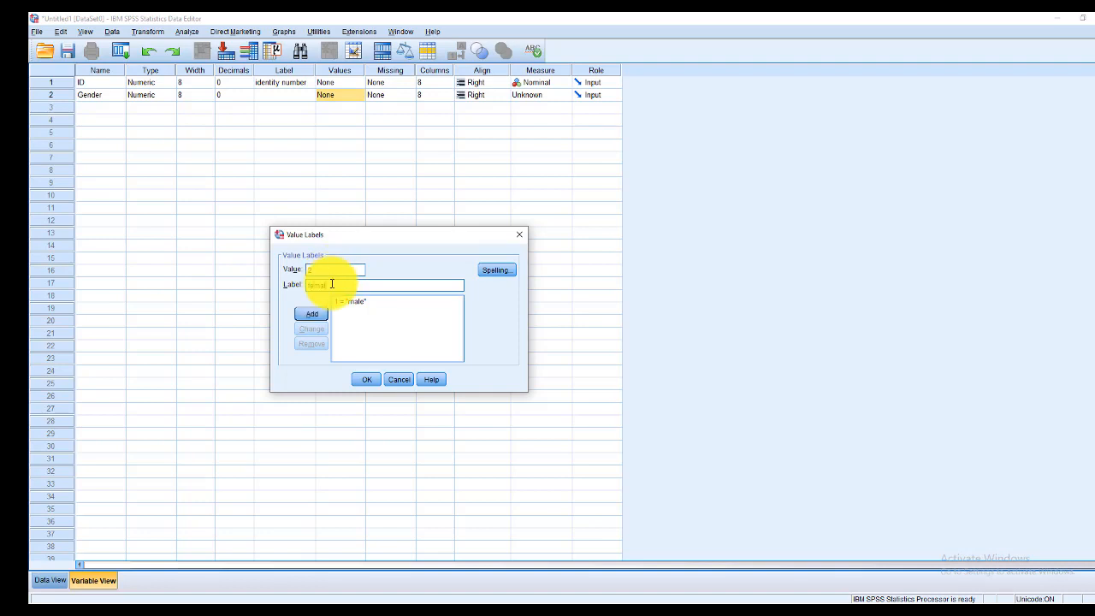
text(ale)
click(313, 314)
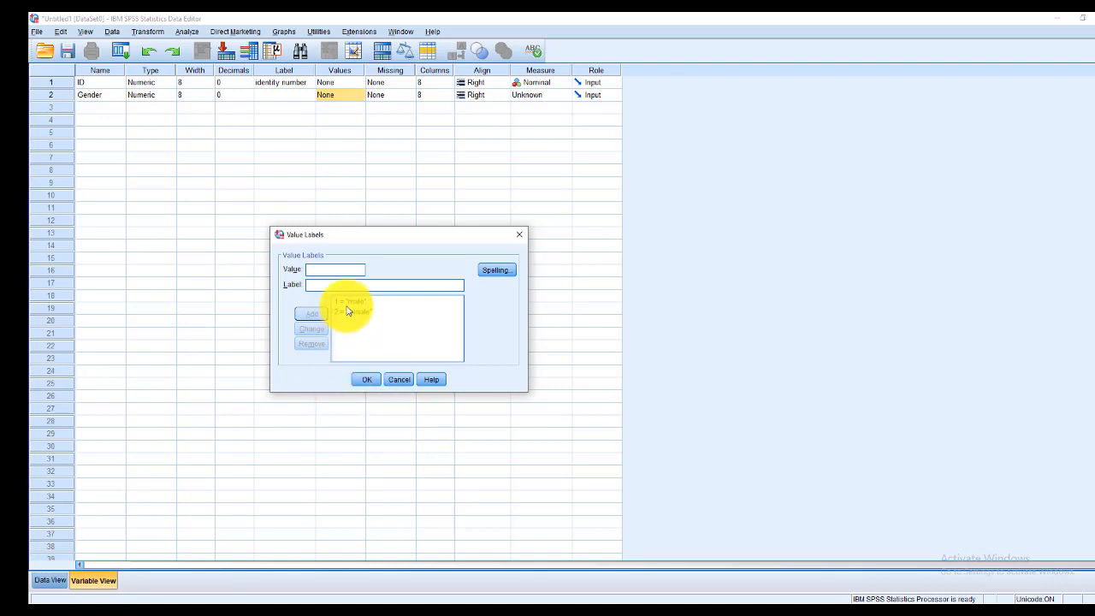
click(365, 380)
click(563, 95)
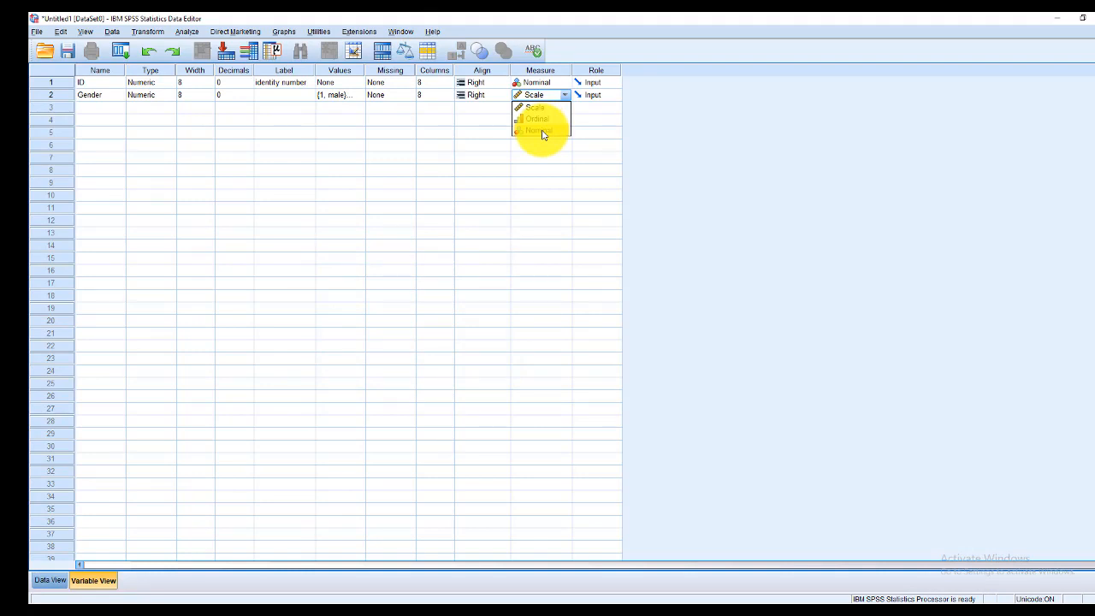
click(541, 132)
click(112, 108)
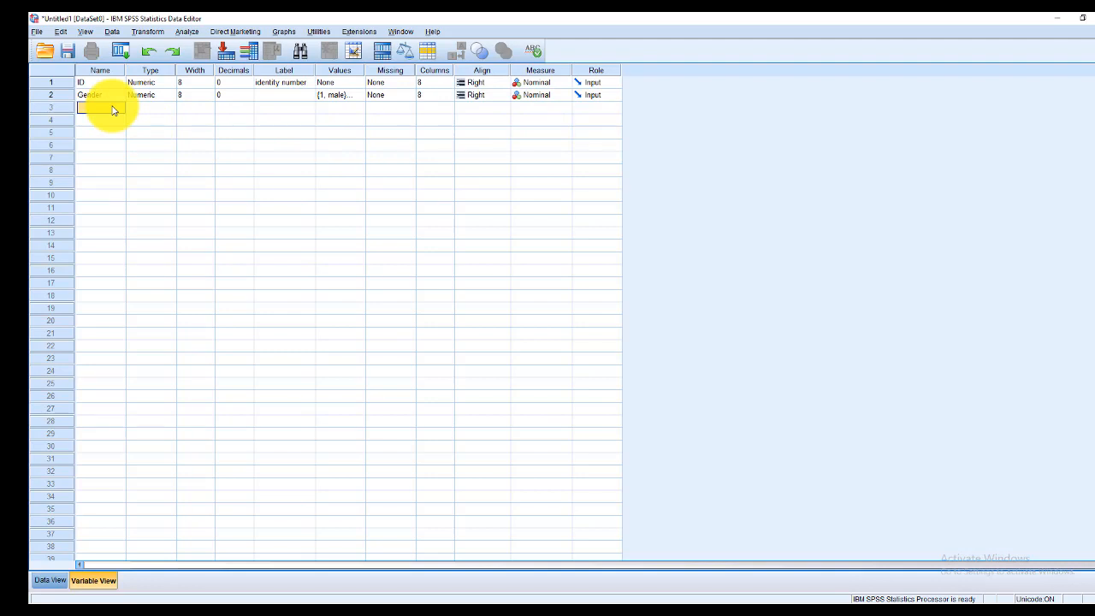
text(f)
text(stem)
click(124, 145)
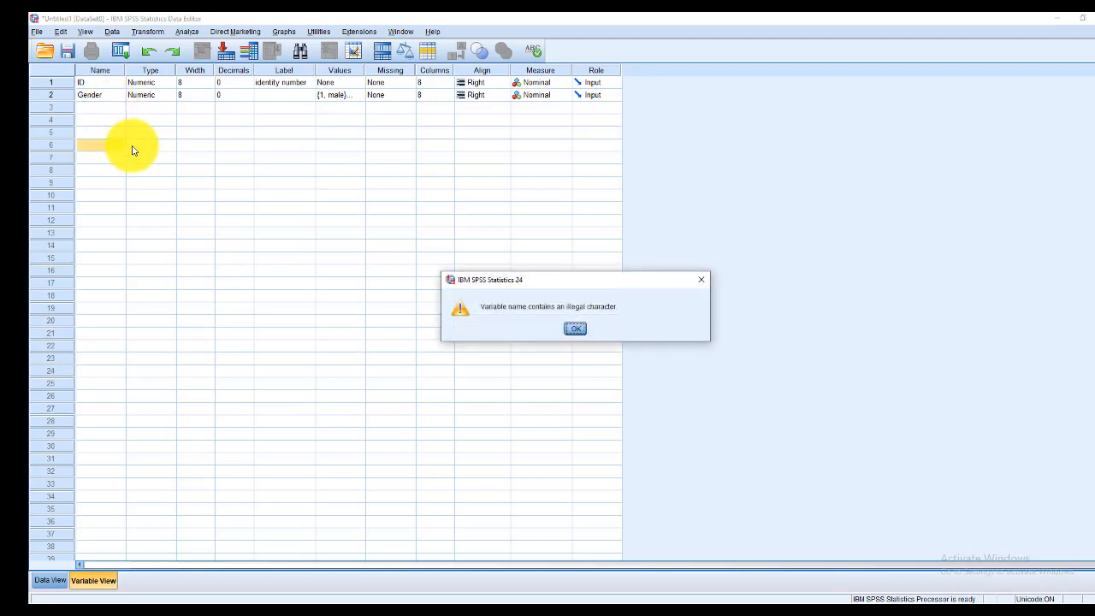
click(574, 331)
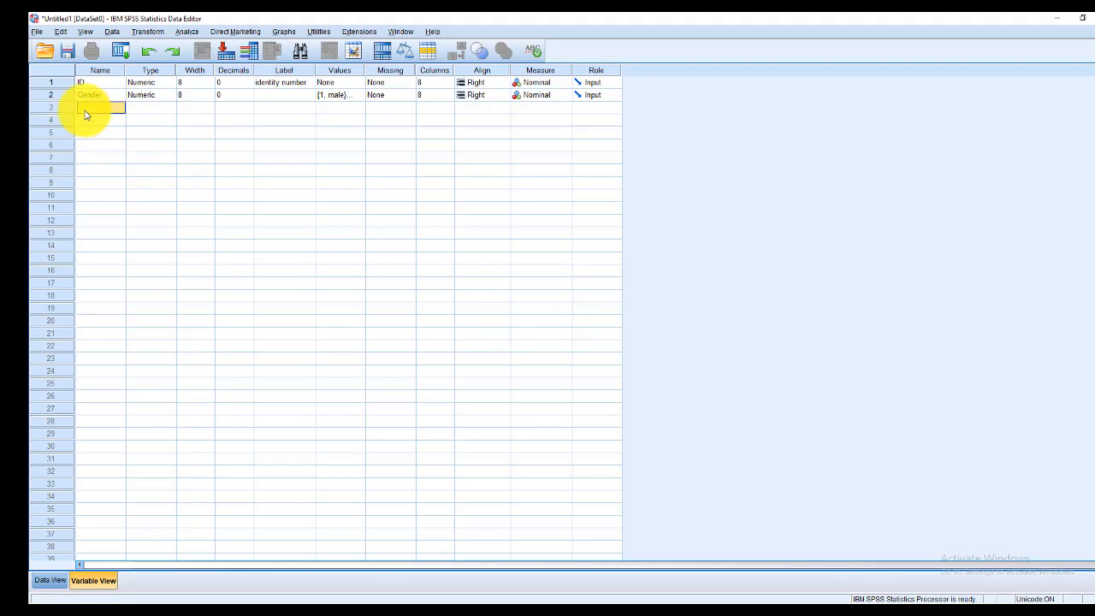
Create a numeric variable named family.system in the third row
text(fs)
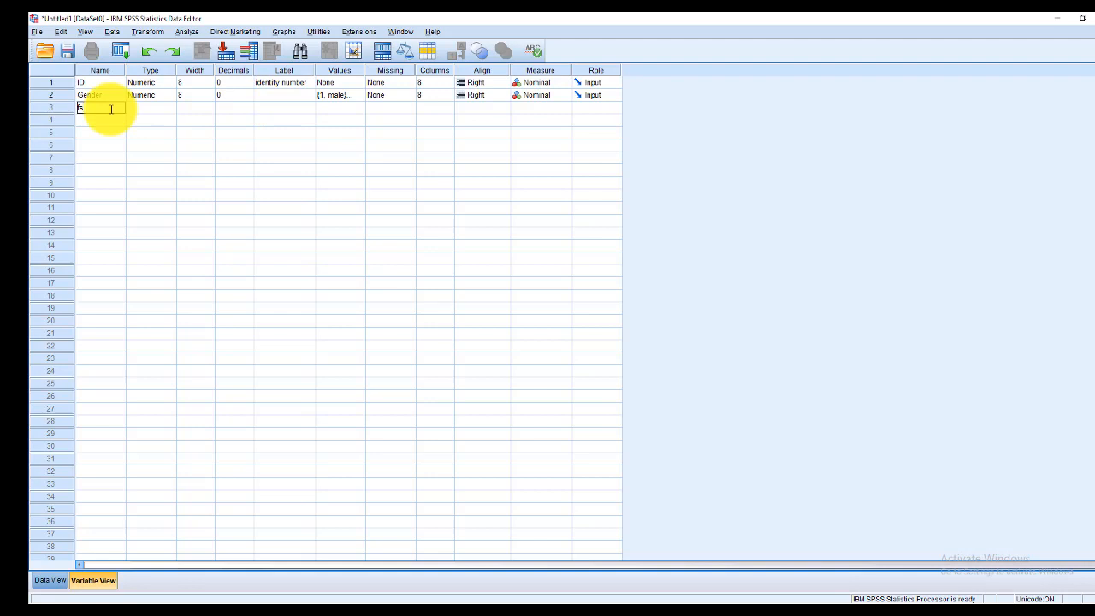
key(BackSpace)
text(am)
key(BackSpace)
text(.system)
click(139, 119)
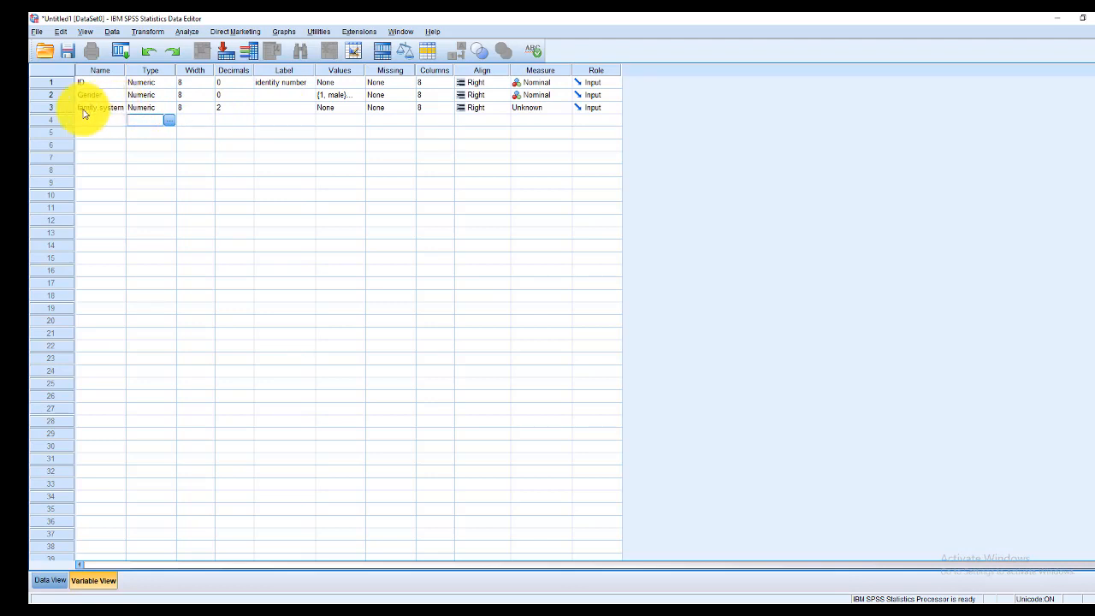
Add the value labels 1 = joint and 2 = nuclear to the family.system variable
click(326, 108)
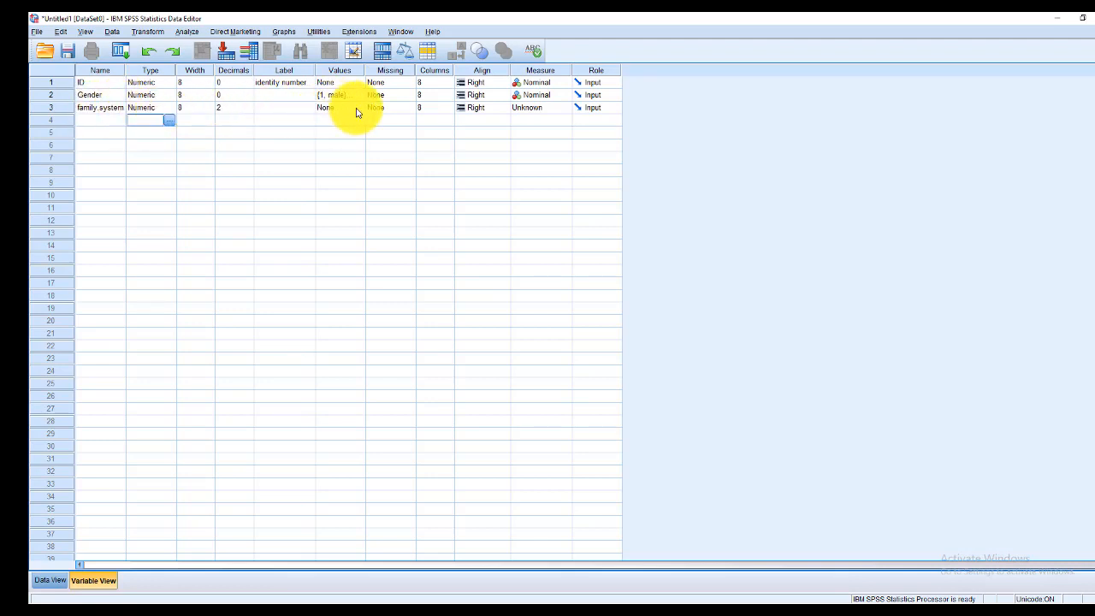
click(359, 108)
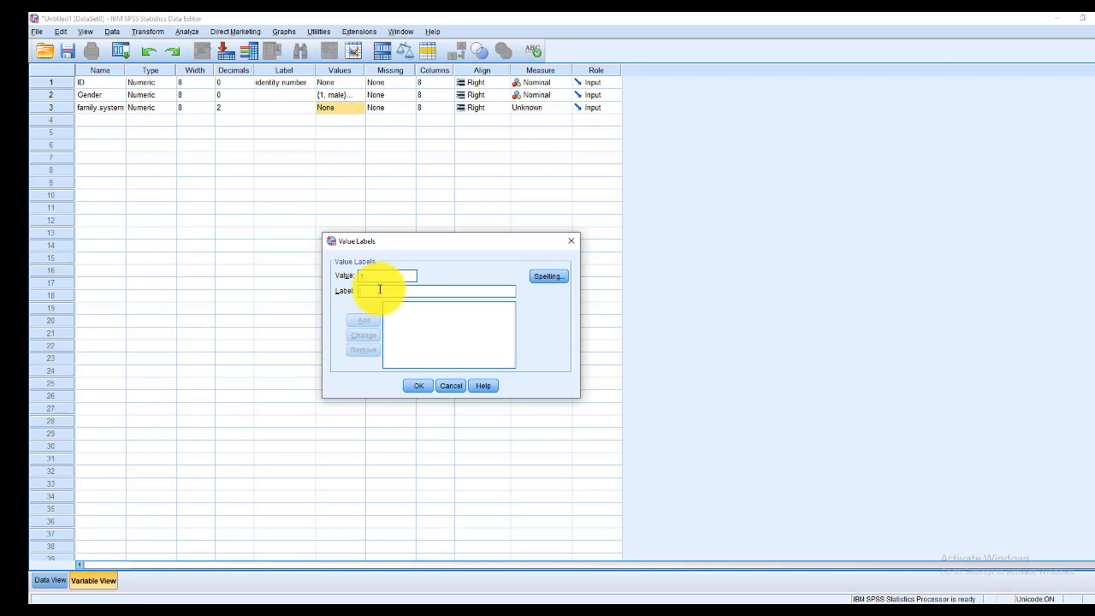
text(joint)
key(alt+a)
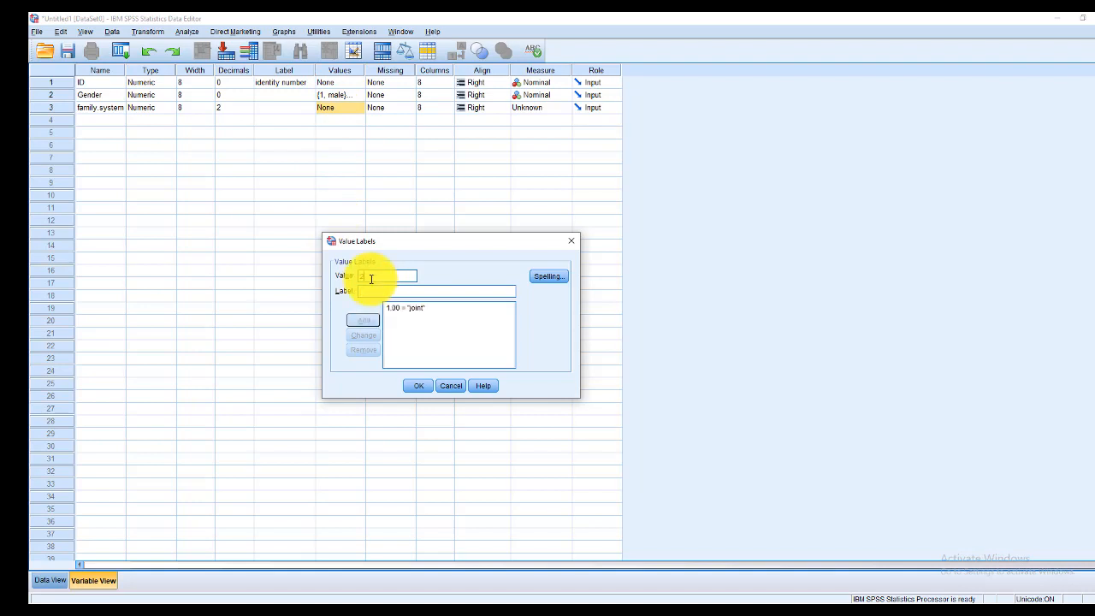
click(379, 291)
text(nuclear)
click(364, 319)
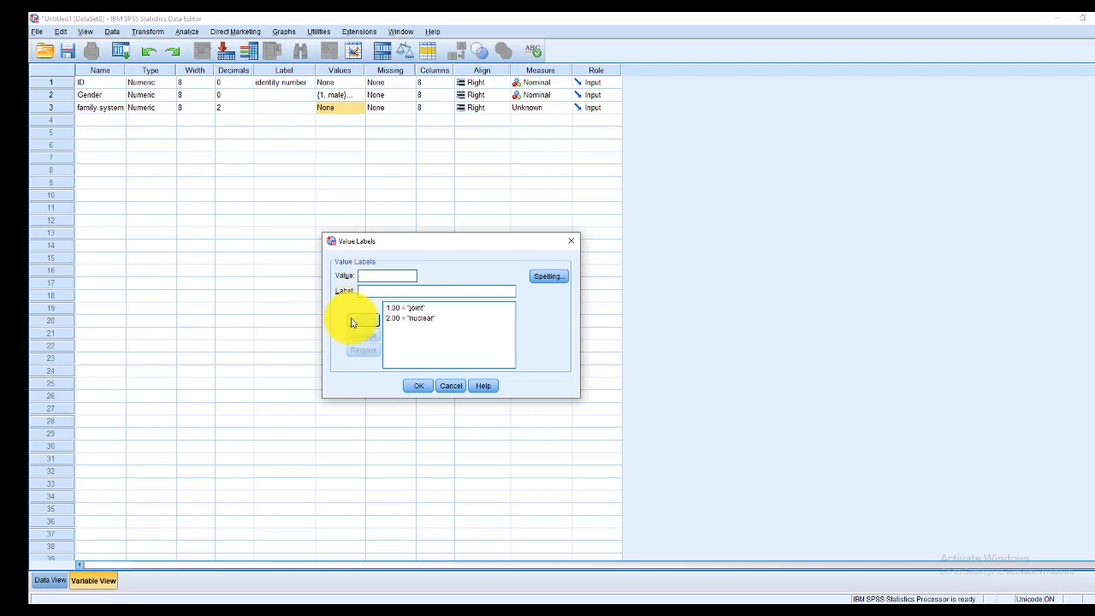
click(426, 386)
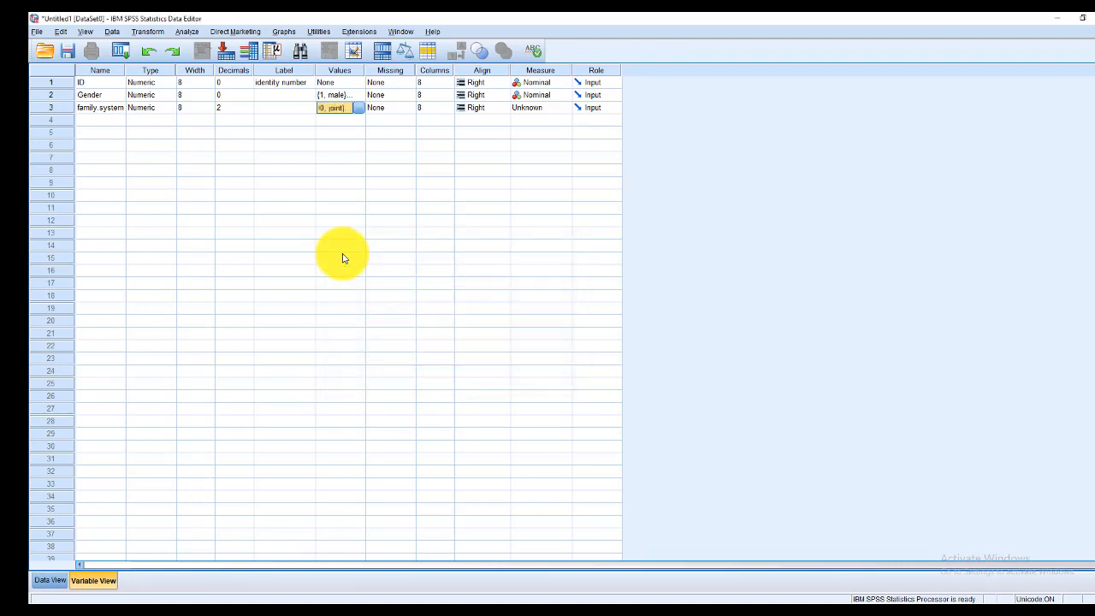
Review the value labels of family.system and close them without changes
click(362, 108)
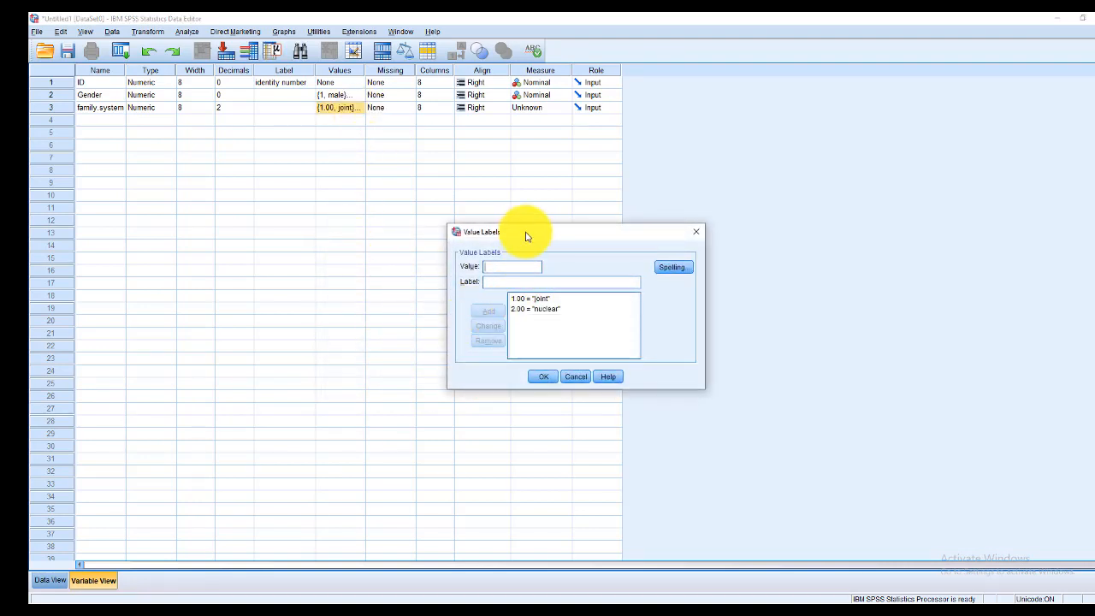
drag(523, 233, 353, 258)
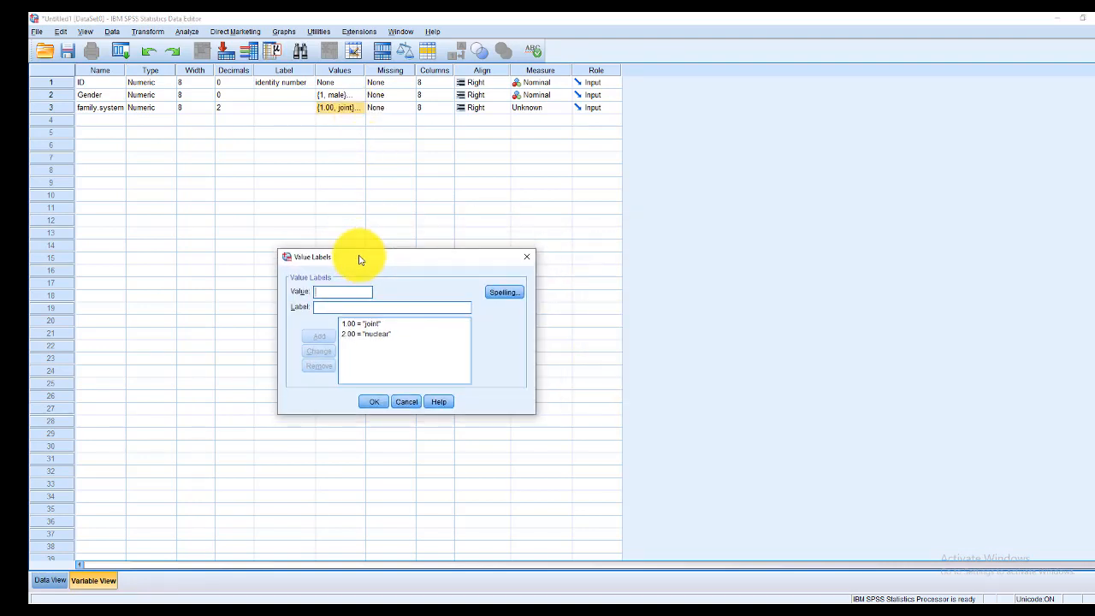
click(366, 327)
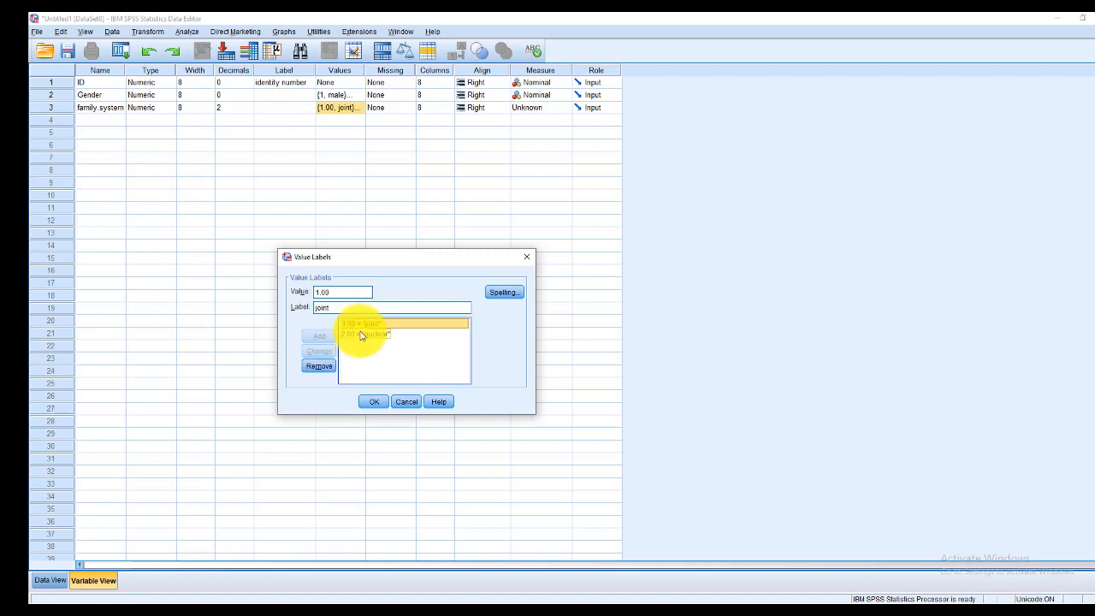
click(364, 333)
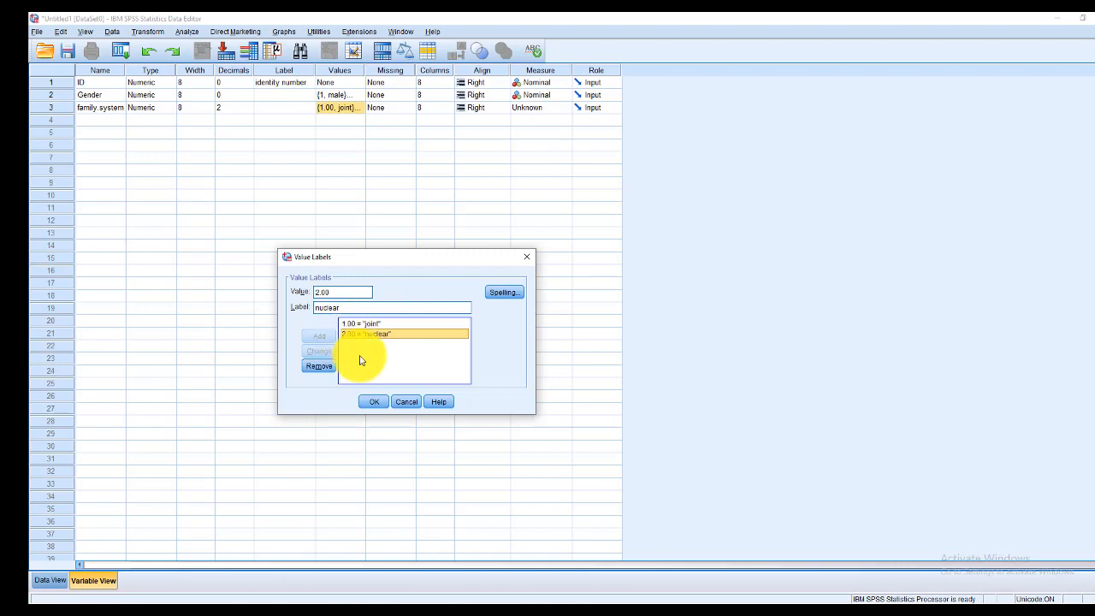
click(403, 399)
Set the measurement level of the family.system variable to Nominal
click(562, 108)
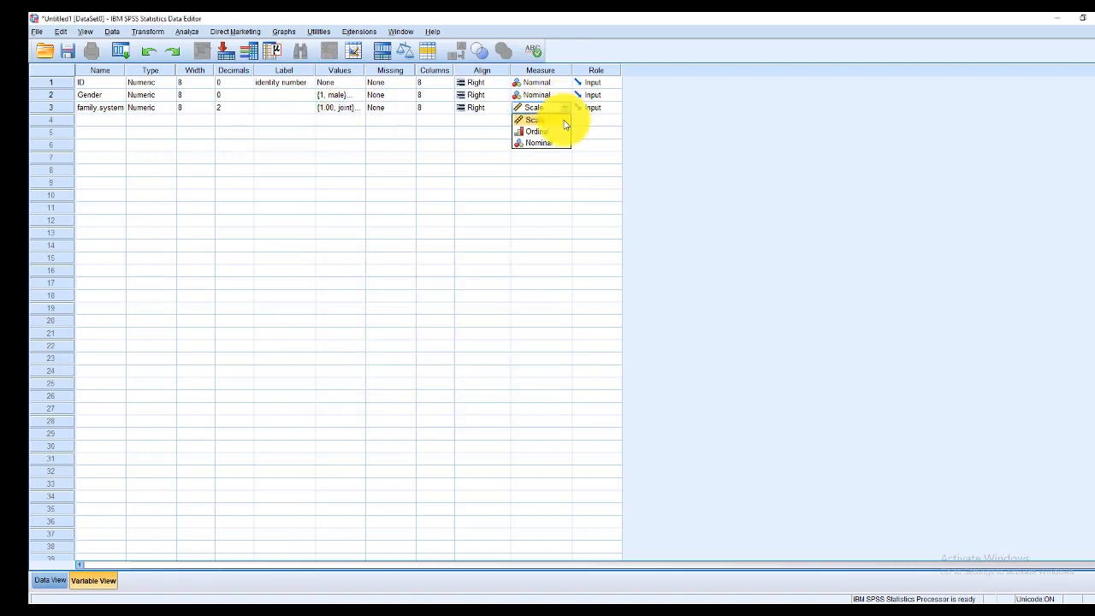
click(545, 142)
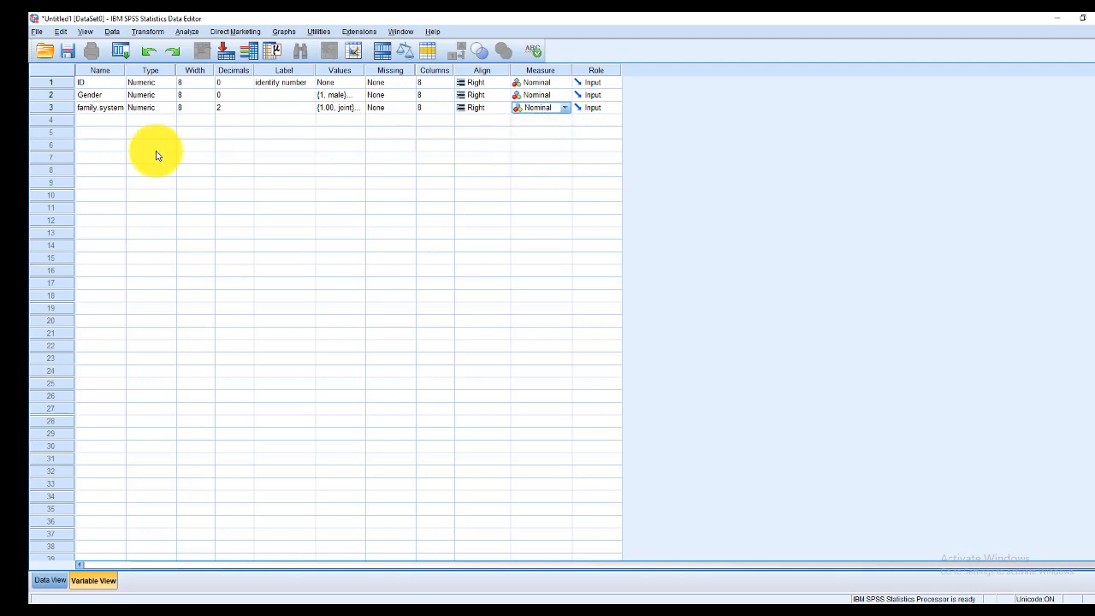
click(91, 120)
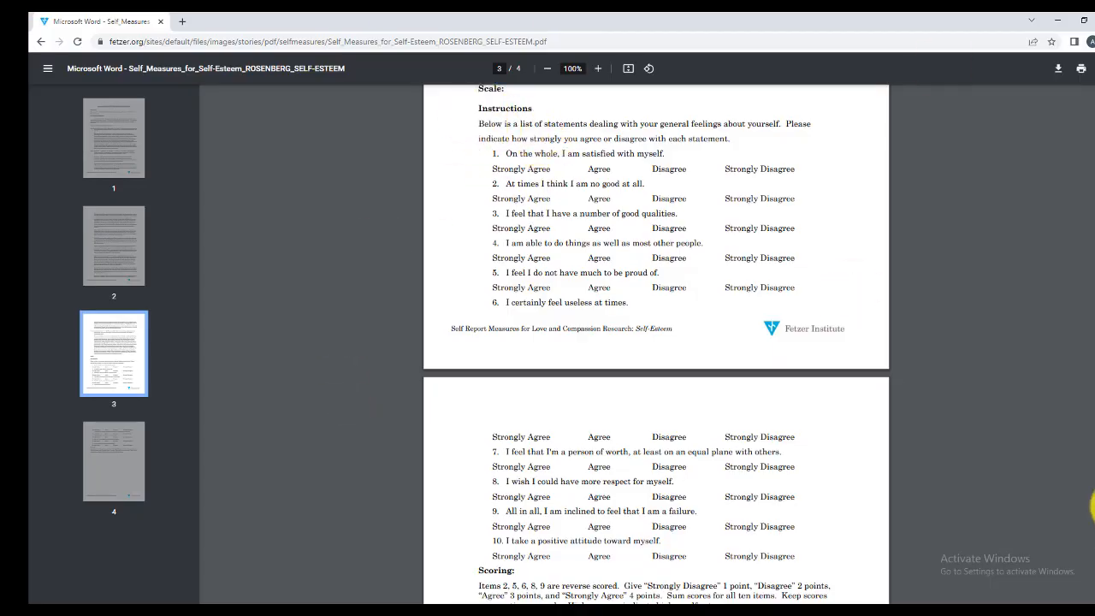
Examine the statements and the four answer options of the Rosenberg self-esteem questionnaire in the browser PDF
mouse_move(1094, 459)
mouse_down()
mouse_move(1090, 112)
mouse_move(1094, 469)
mouse_up()
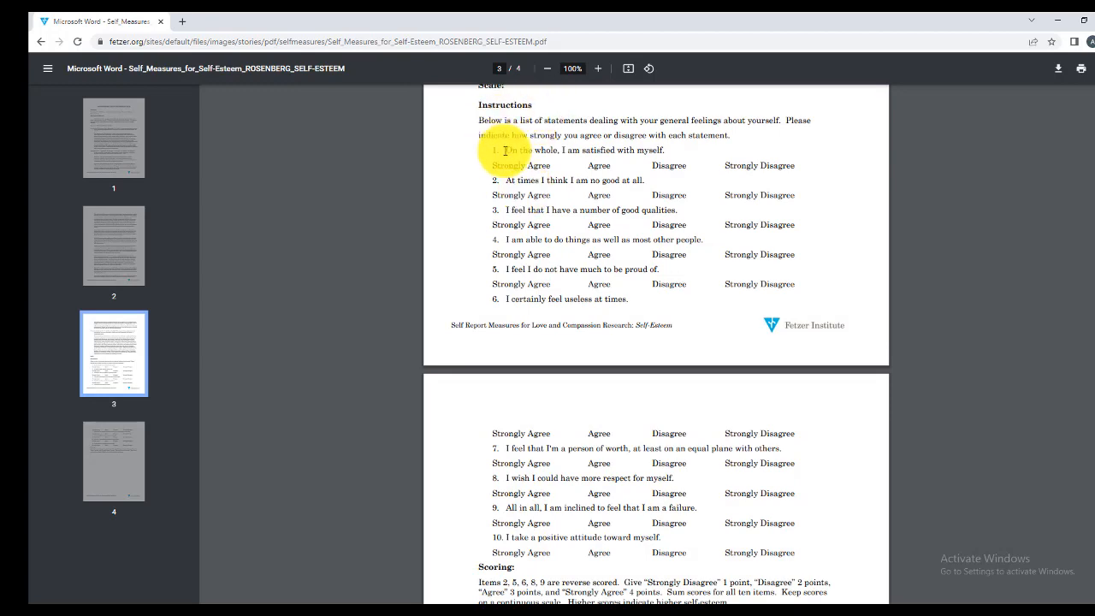
scroll(617, 254, down, 3)
scroll(617, 254, up, 4)
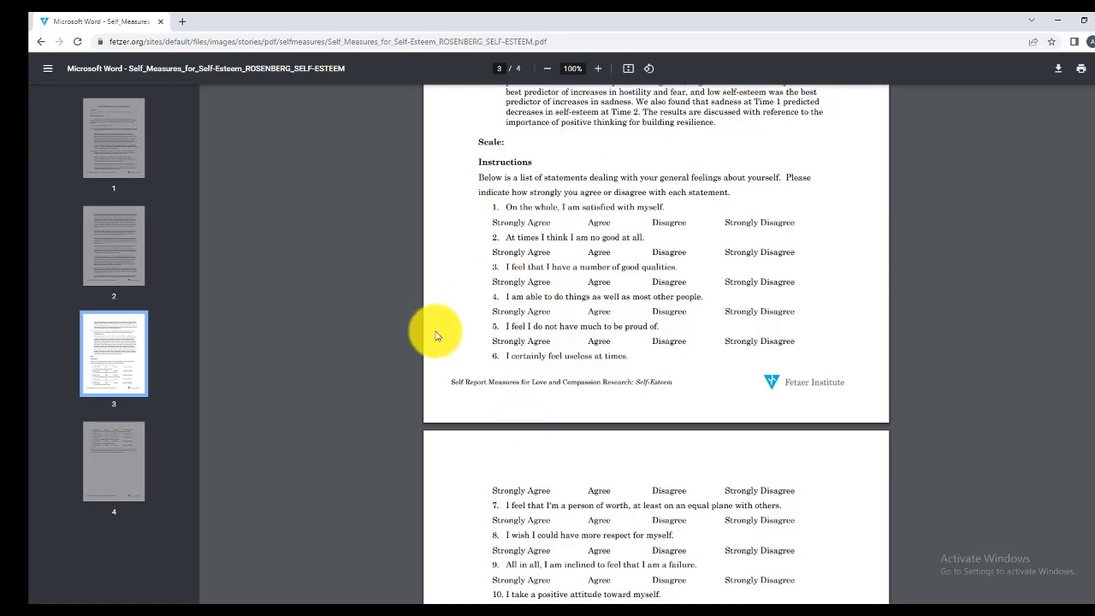
click(346, 614)
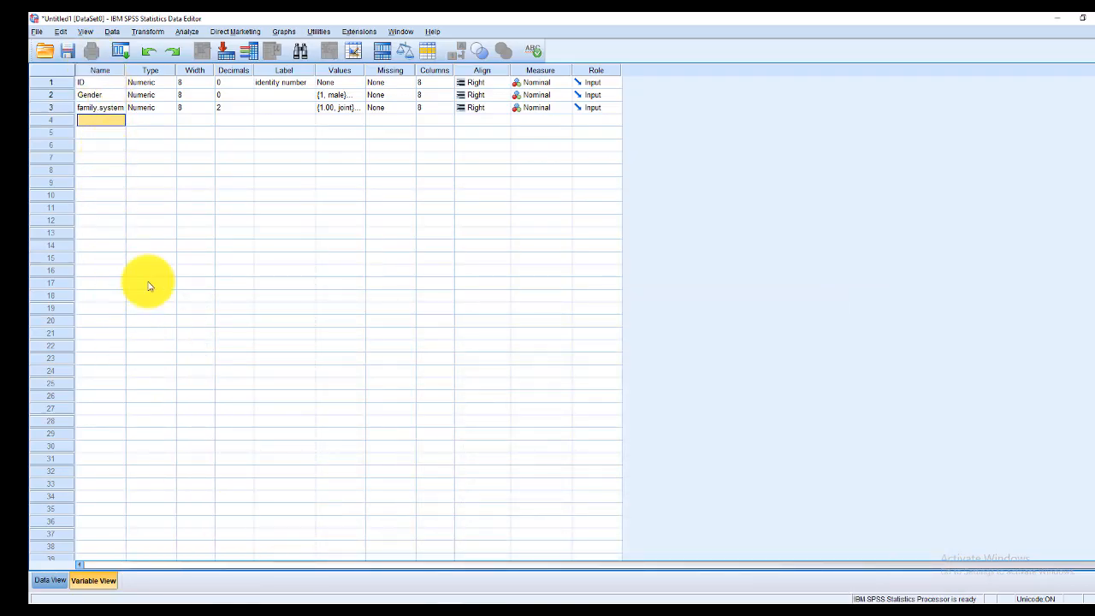
click(355, 609)
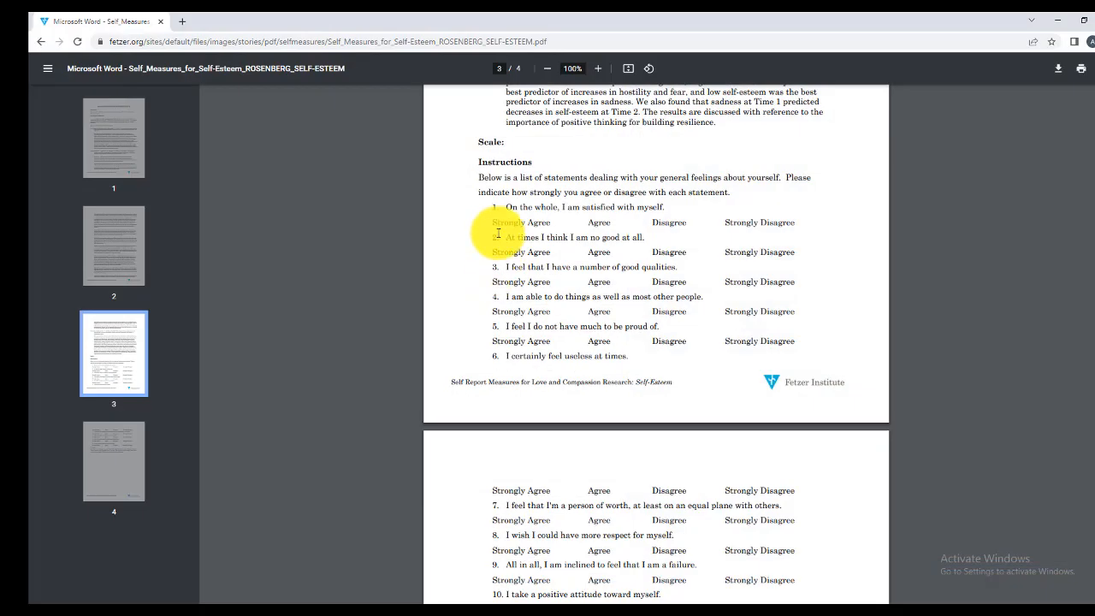
drag(492, 223, 795, 224)
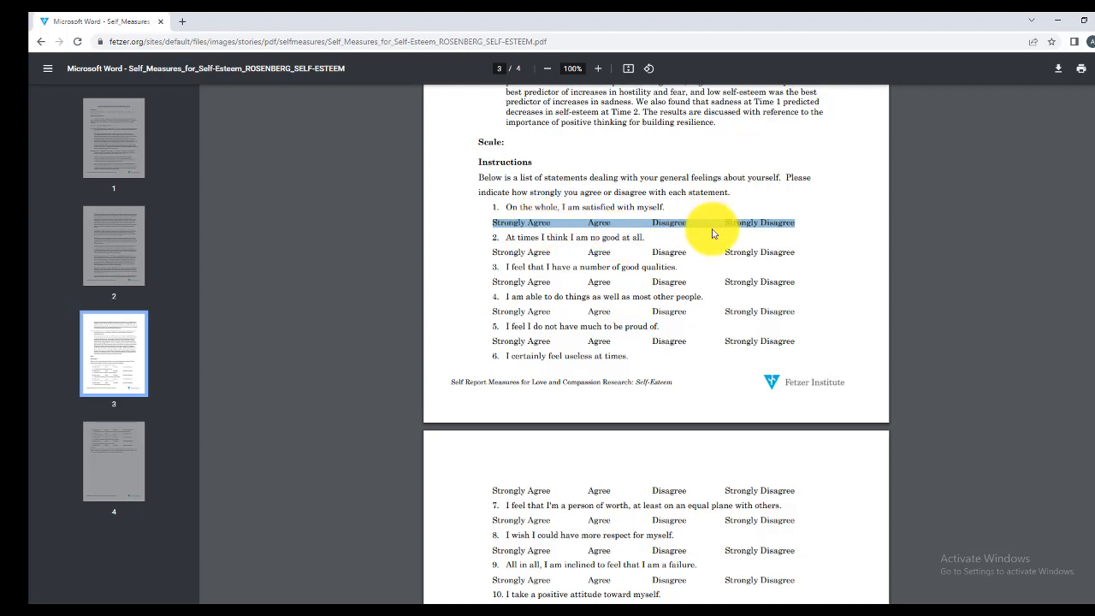
click(521, 219)
Look through the scale's description and highlight the points given per answer in the scoring instructions
scroll(519, 221, up, 15)
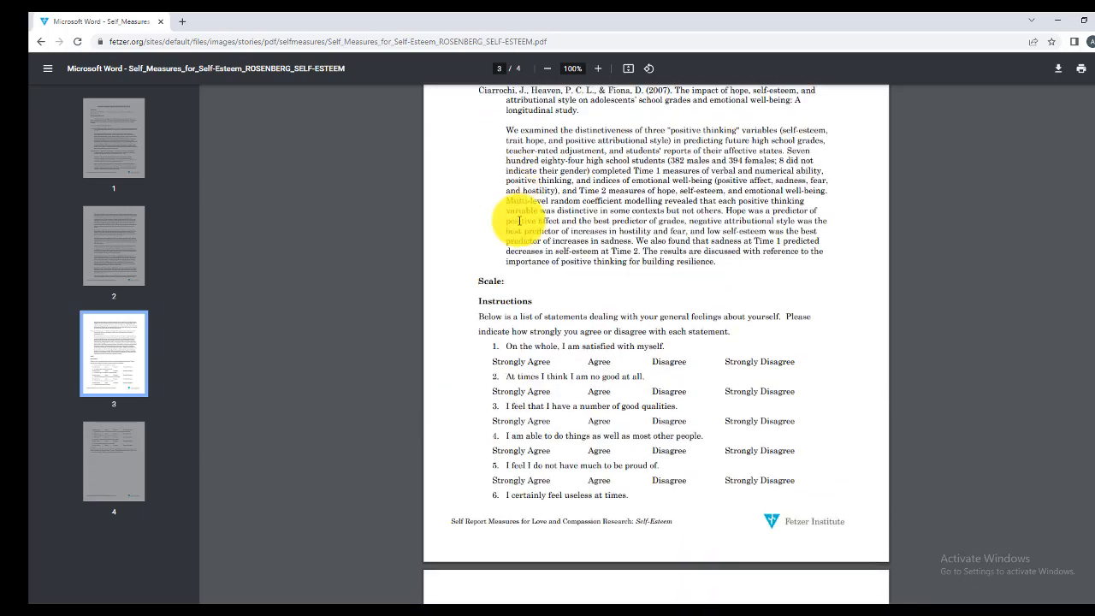
scroll(576, 276, up, 10)
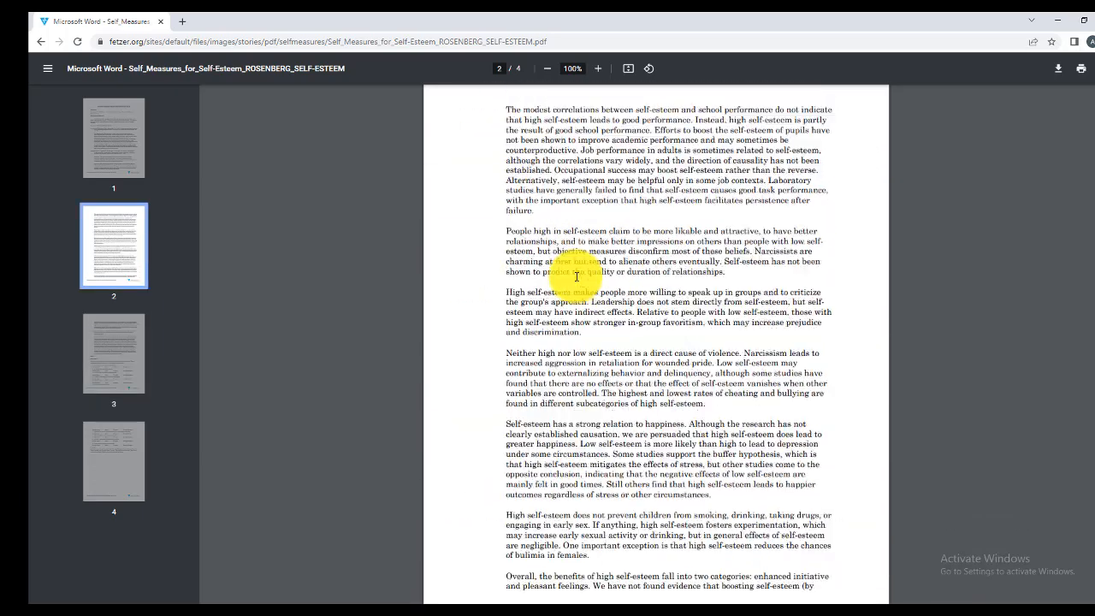
scroll(576, 276, up, 2)
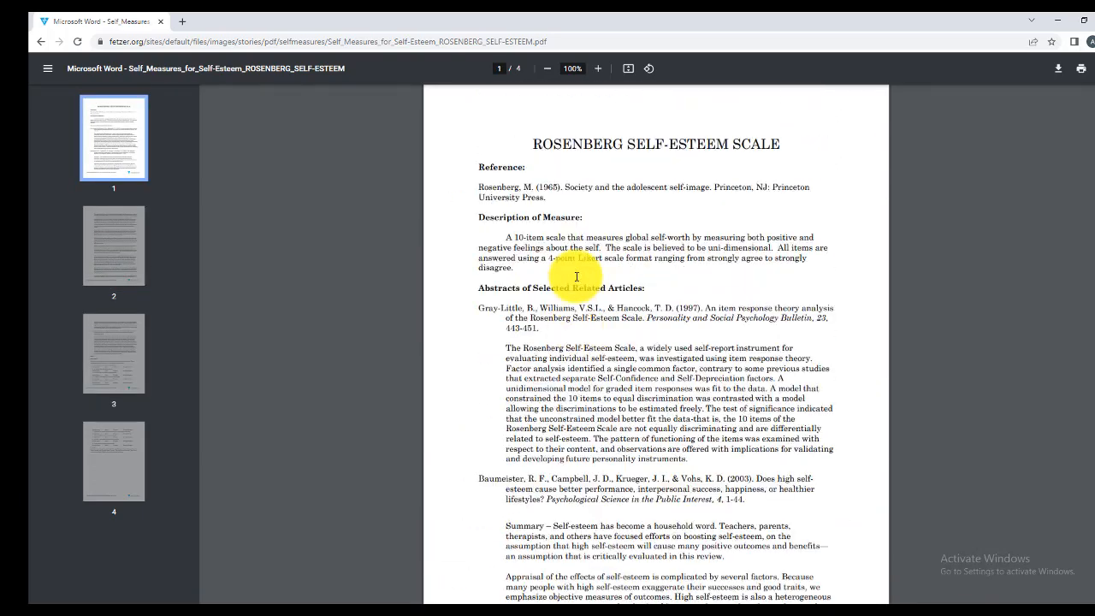
scroll(576, 276, down, 11)
scroll(576, 276, down, 12)
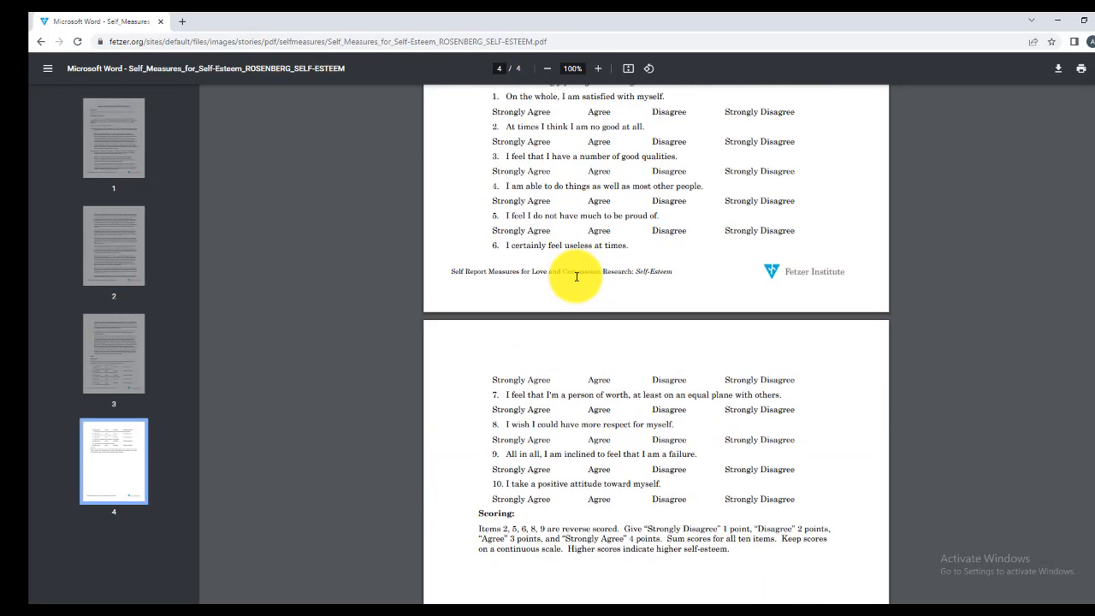
scroll(668, 471, down, 2)
drag(623, 358, 659, 370)
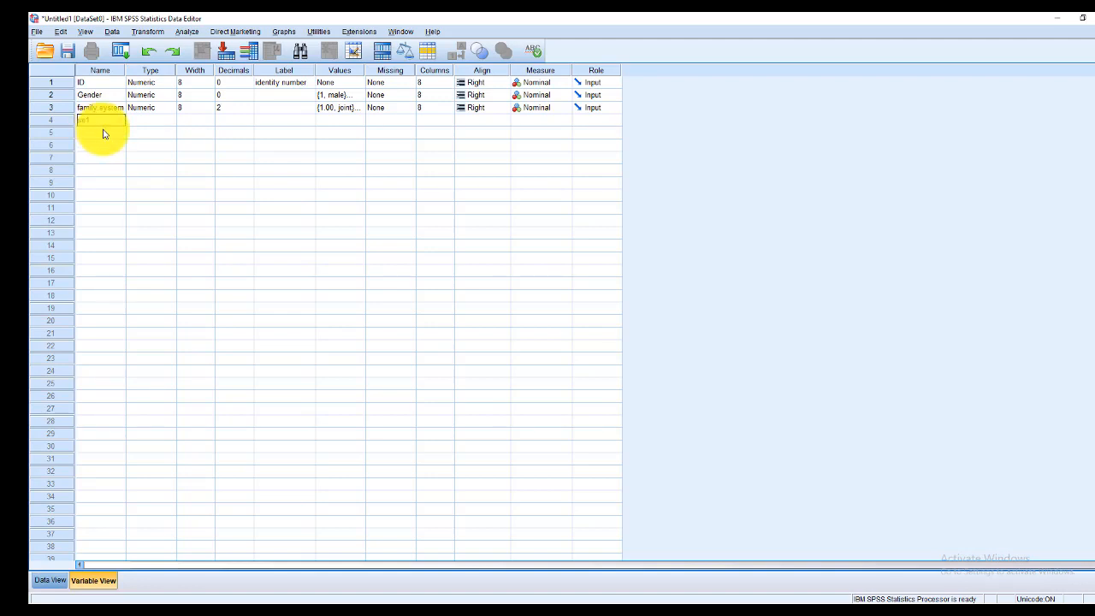
Create the numeric variables se1 to se10 in rows 4 to 13, one for each questionnaire item
key(Return)
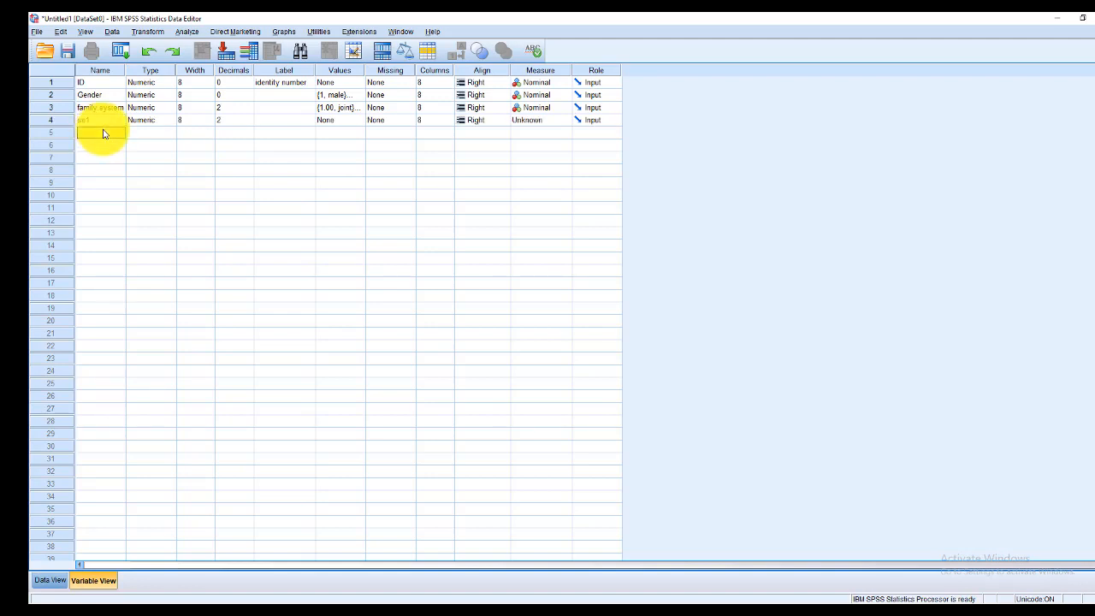
text(se2)
key(Return)
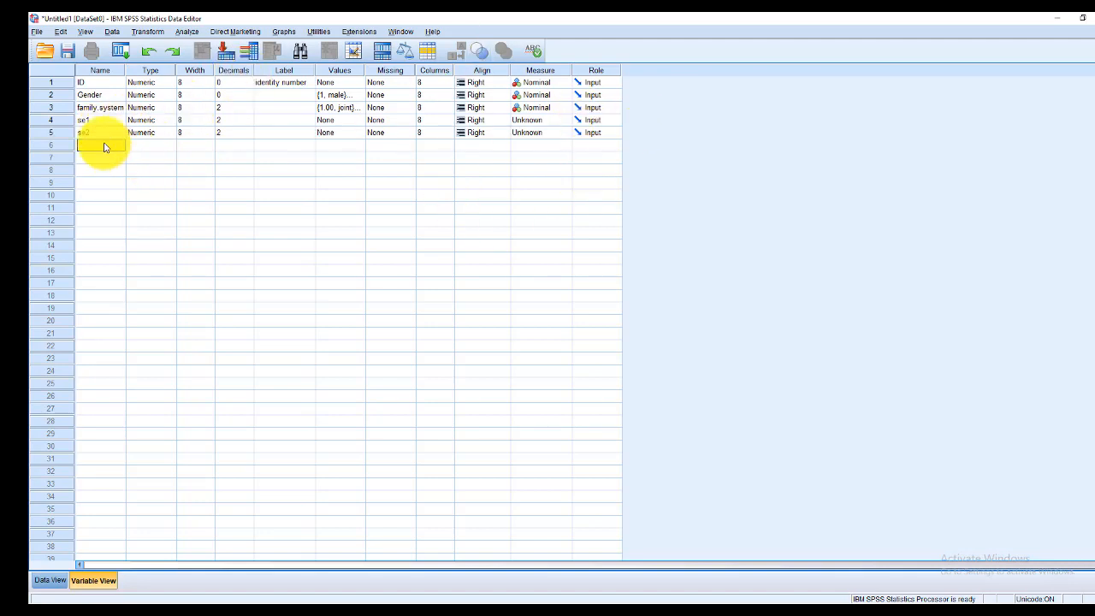
text(se3)
key(Return)
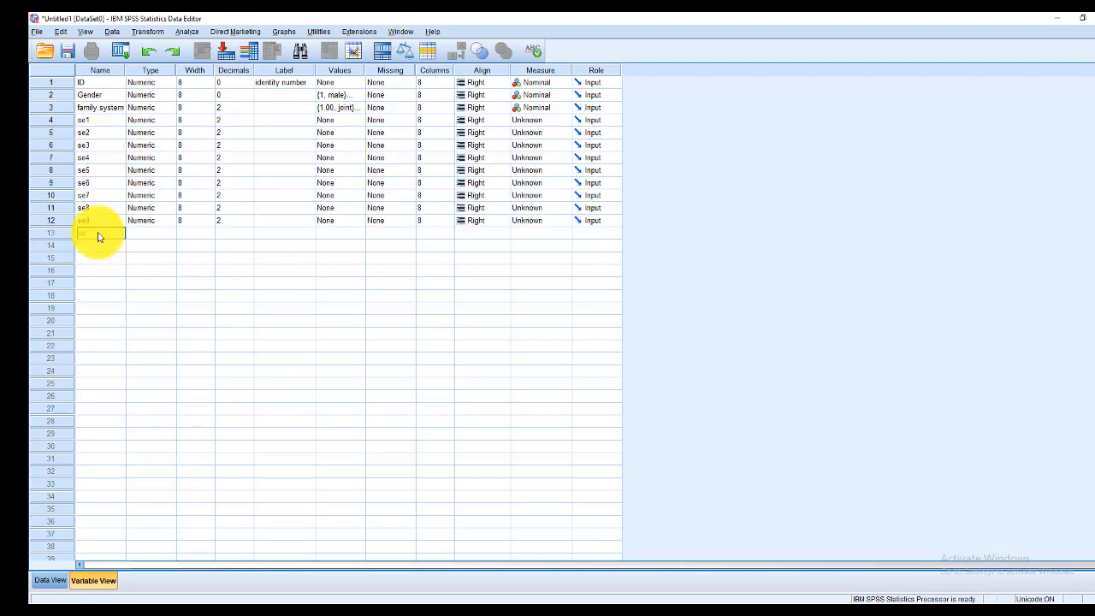
key(Up)
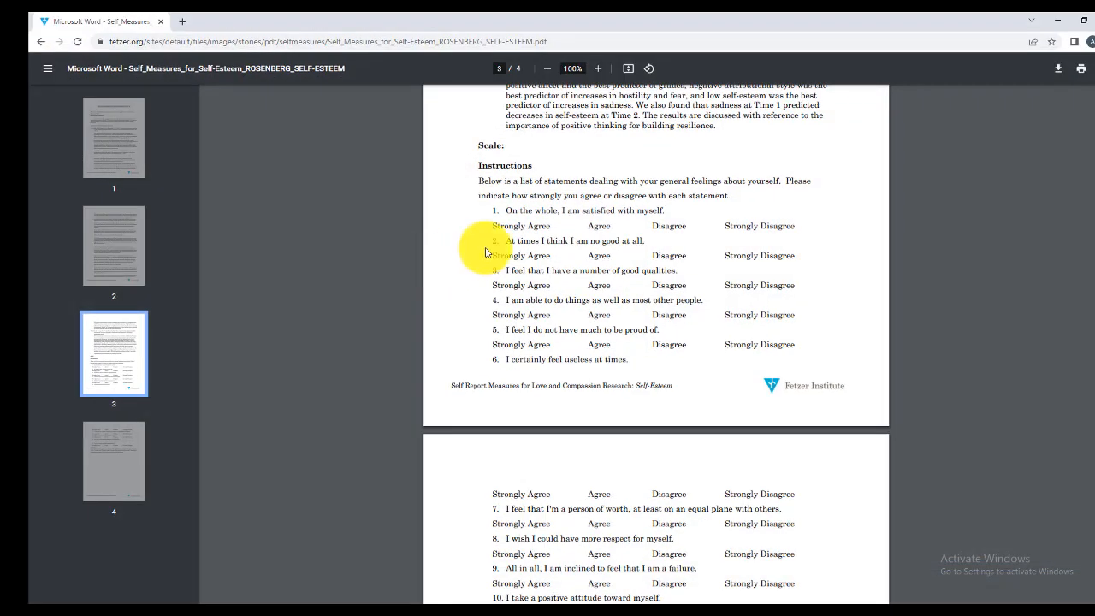
Switch to the questionnaire PDF to review the ten items and the scoring rule, and return to SPSS
scroll(587, 385, down, 3)
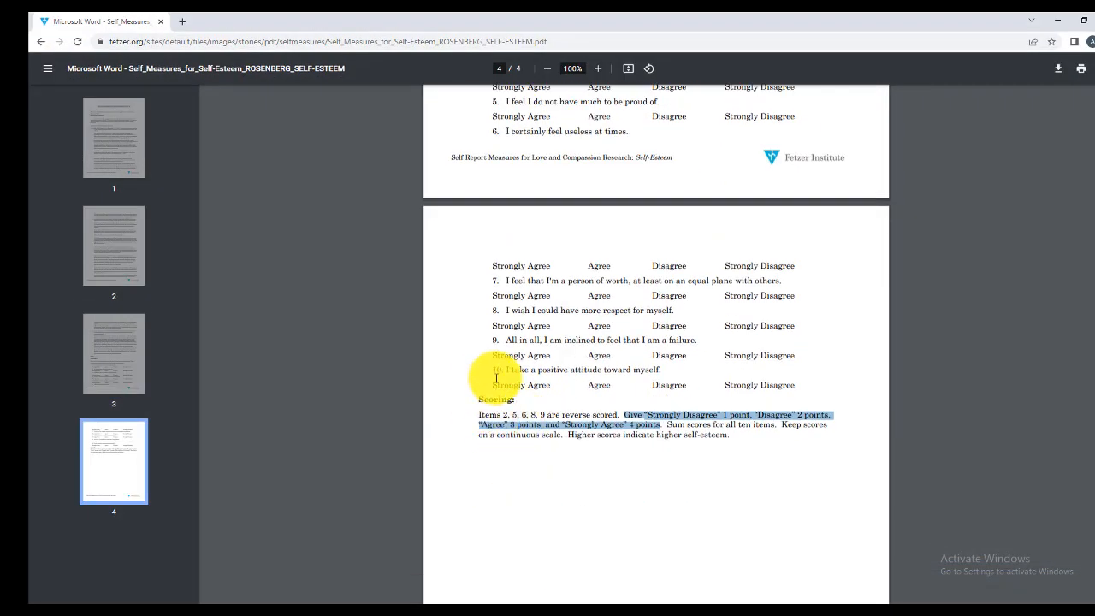
scroll(501, 379, up, 1)
scroll(504, 430, up, 2)
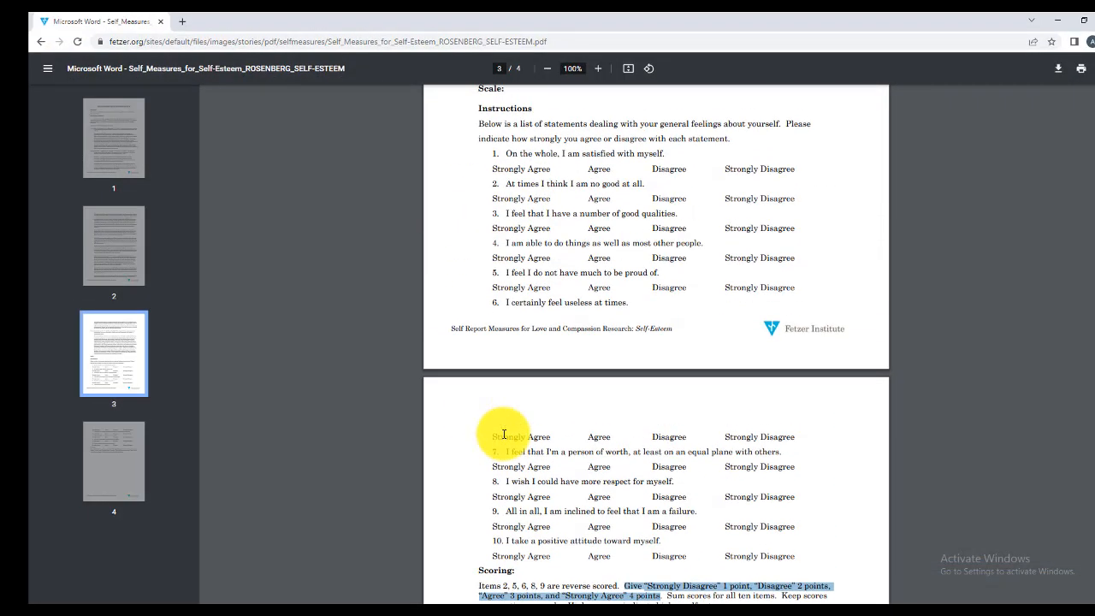
scroll(504, 434, up, 1)
scroll(504, 434, down, 2)
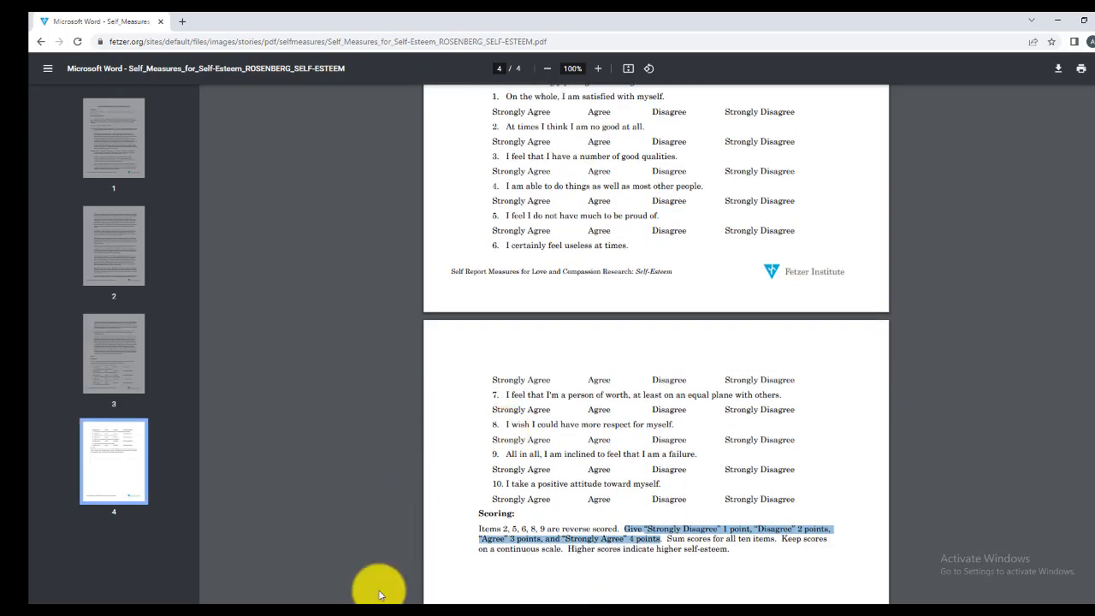
click(352, 615)
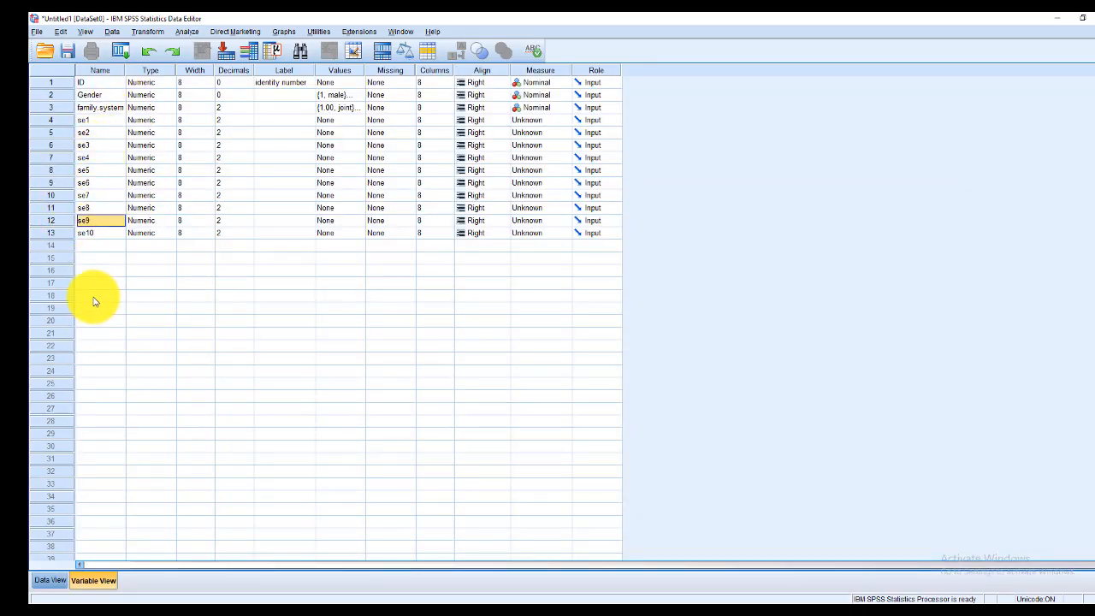
Check how all defined variables appear as columns in the data sheet and return to the variable definitions
click(53, 581)
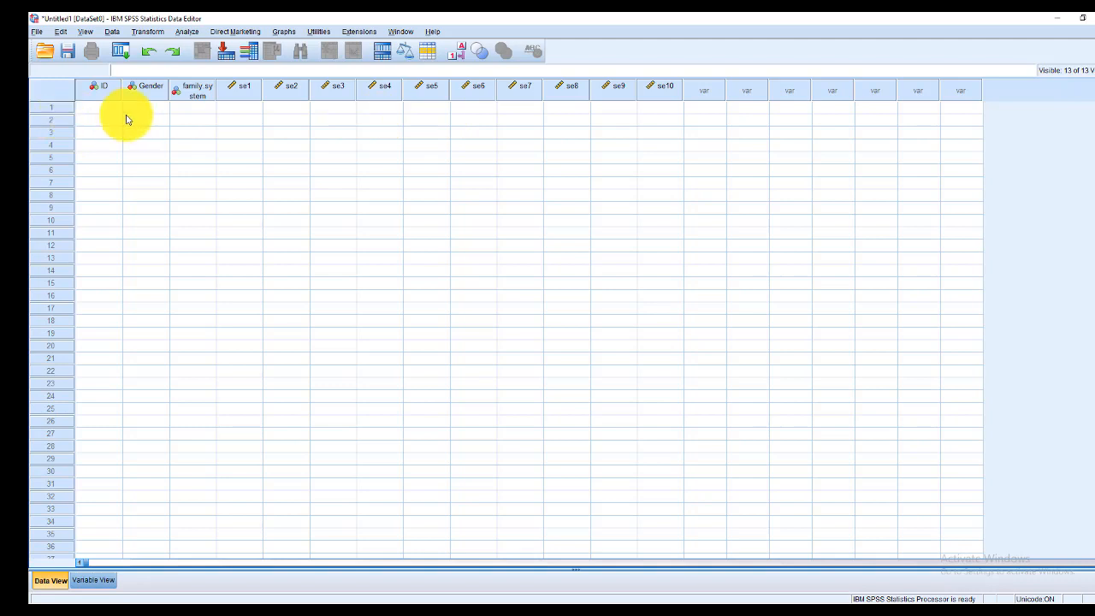
click(96, 580)
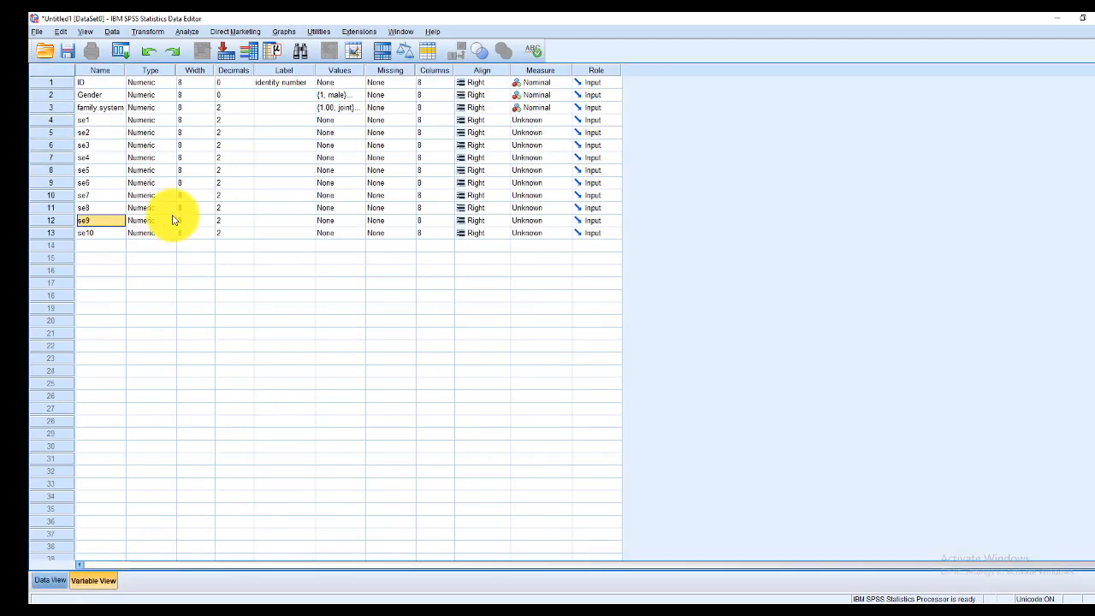
Set the decimals of the family.system and se1 variables to 0
click(249, 111)
click(249, 112)
click(249, 123)
click(250, 123)
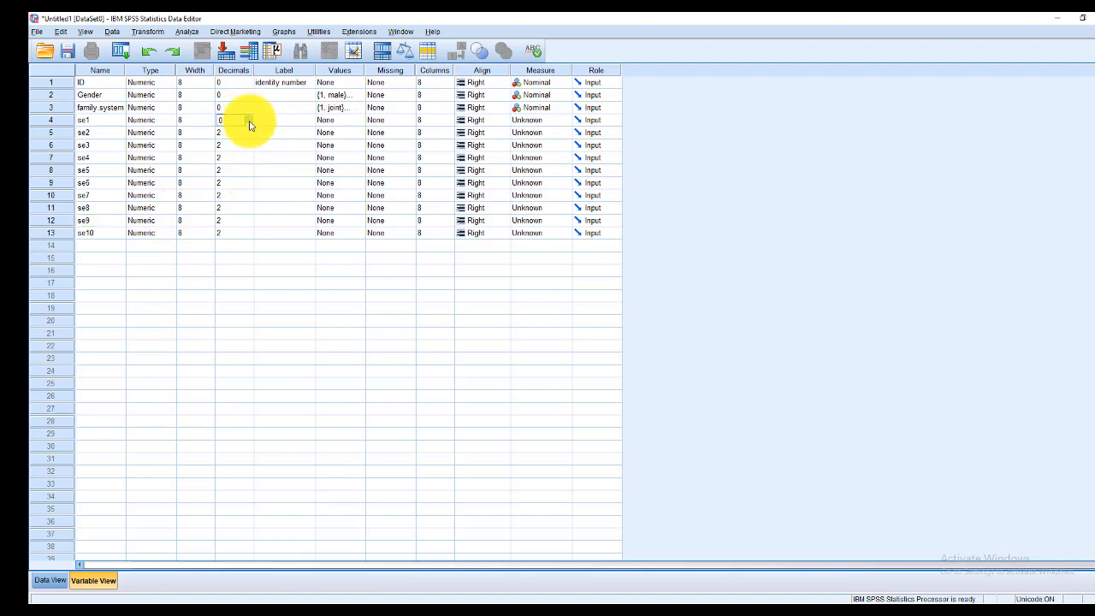
Set the decimals of the remaining variables se2 to se10 to 0
click(249, 135)
click(249, 135)
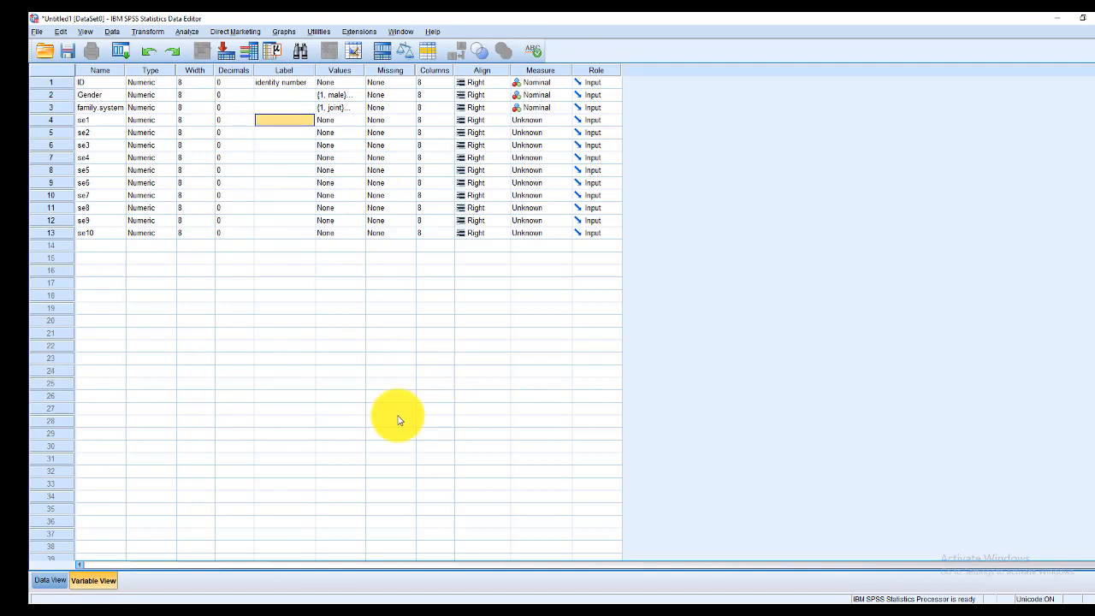
Copy "On the whole, I am satisfied with myself." from the questionnaire PDF in the browser into SPSS as the label of se1
click(288, 122)
key(Escape)
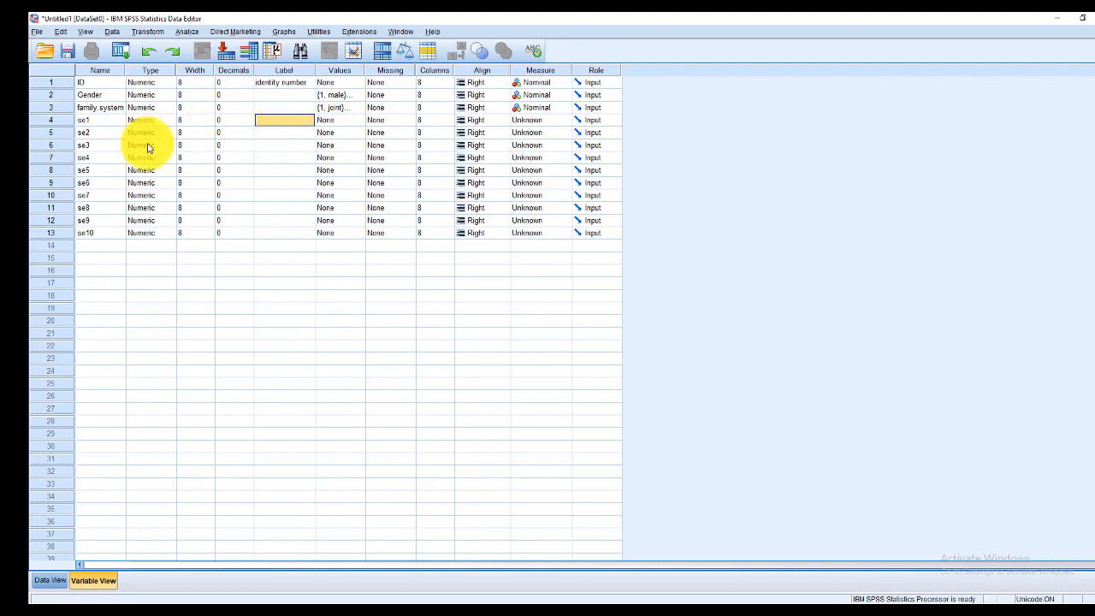
click(352, 611)
scroll(507, 353, up, 1)
scroll(508, 352, up, 3)
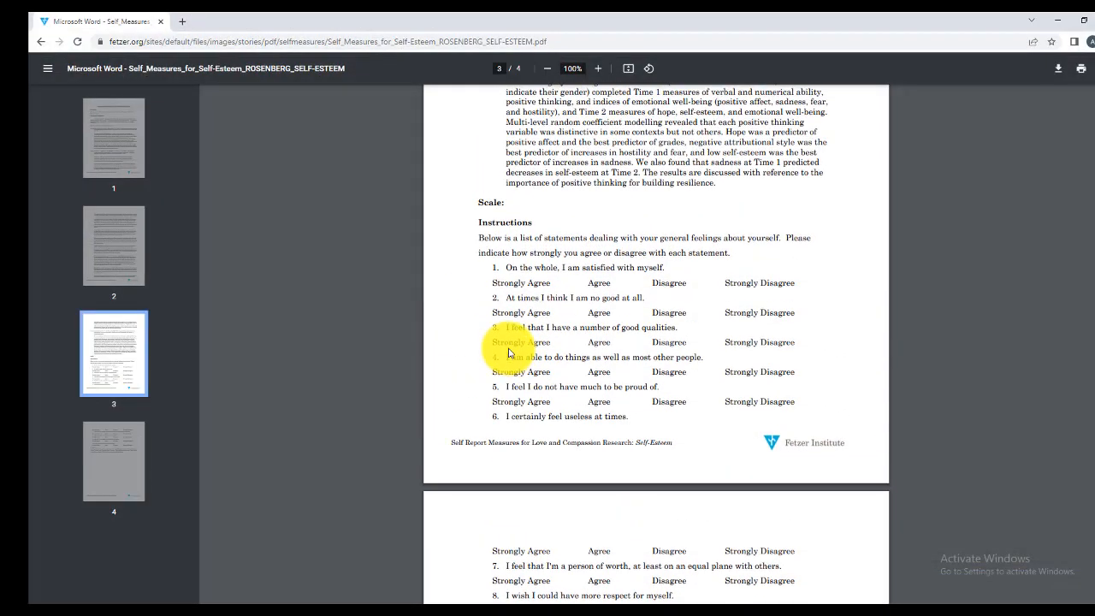
drag(507, 268, 665, 267)
right_click(665, 282)
click(669, 280)
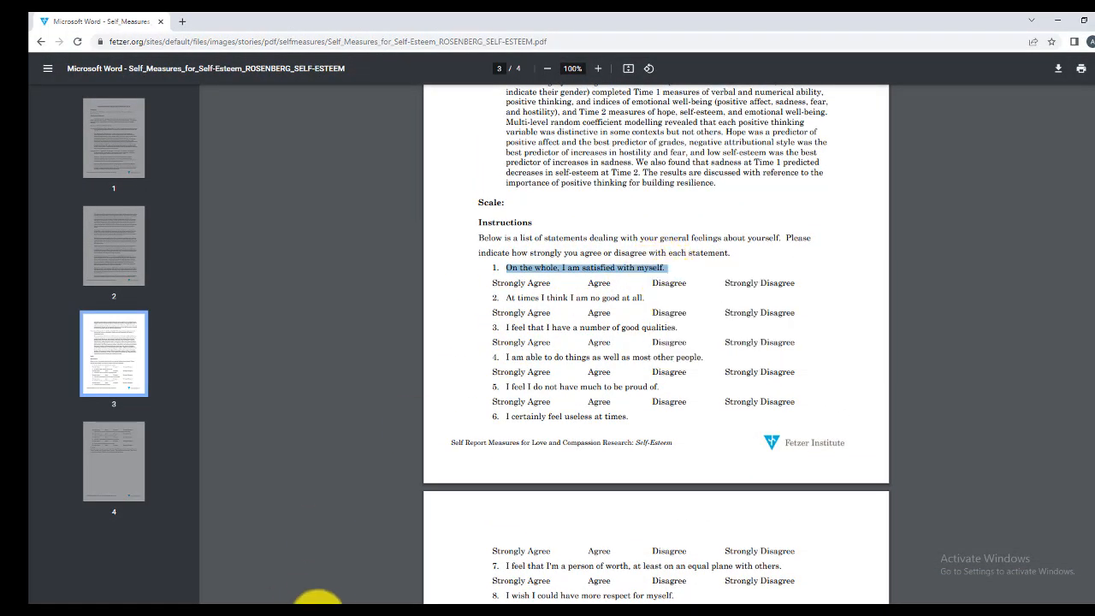
click(354, 598)
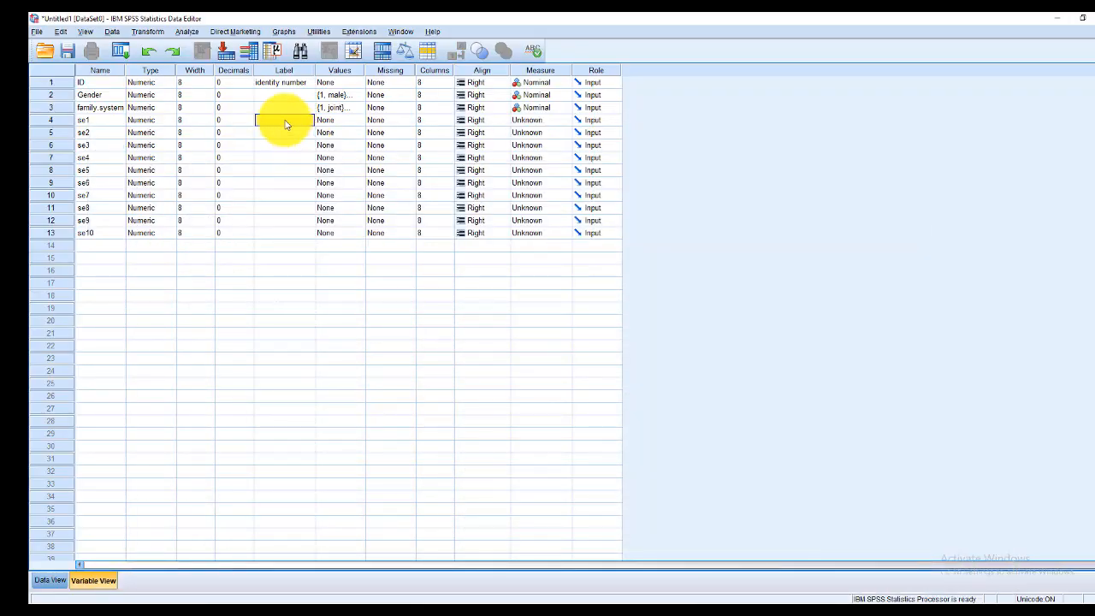
key(ctrl+v)
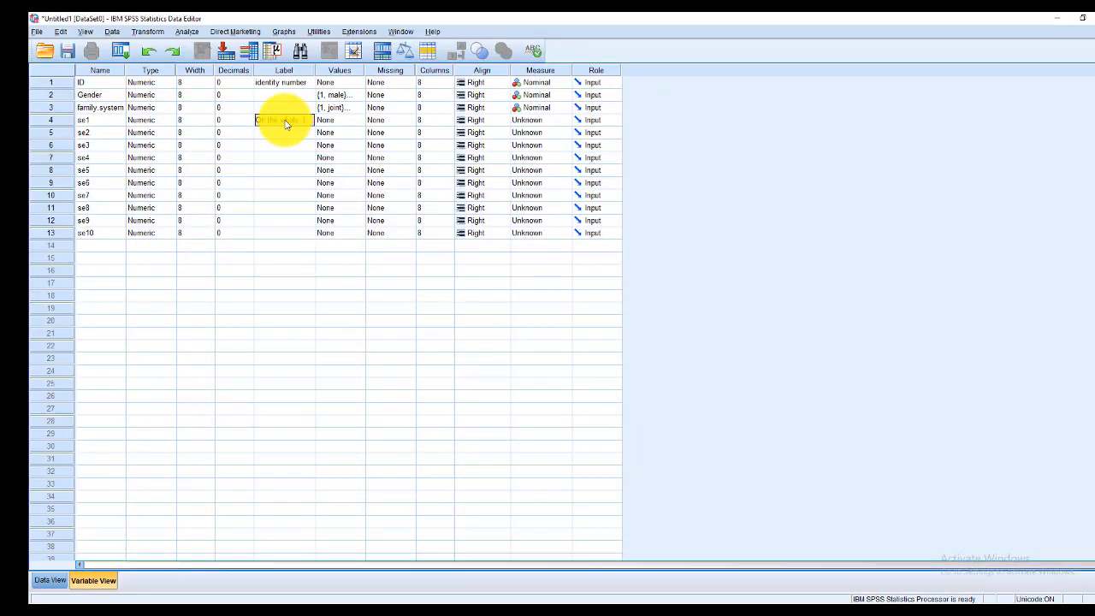
Copy item 2, "At times I think I am no good at all.", from the questionnaire PDF into SPSS as the label of se2
click(362, 597)
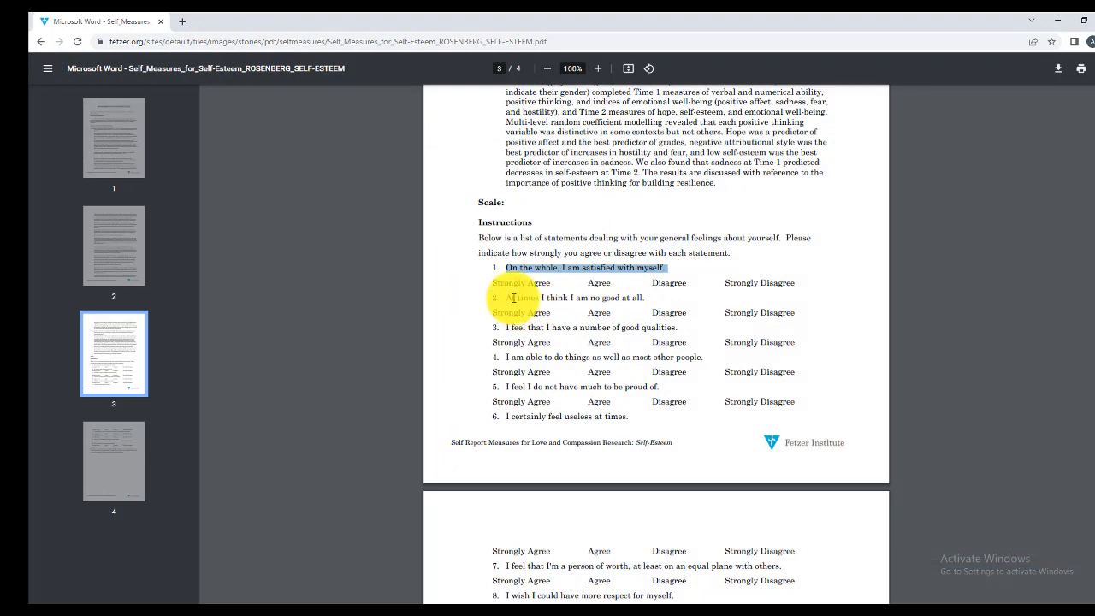
drag(507, 298, 646, 296)
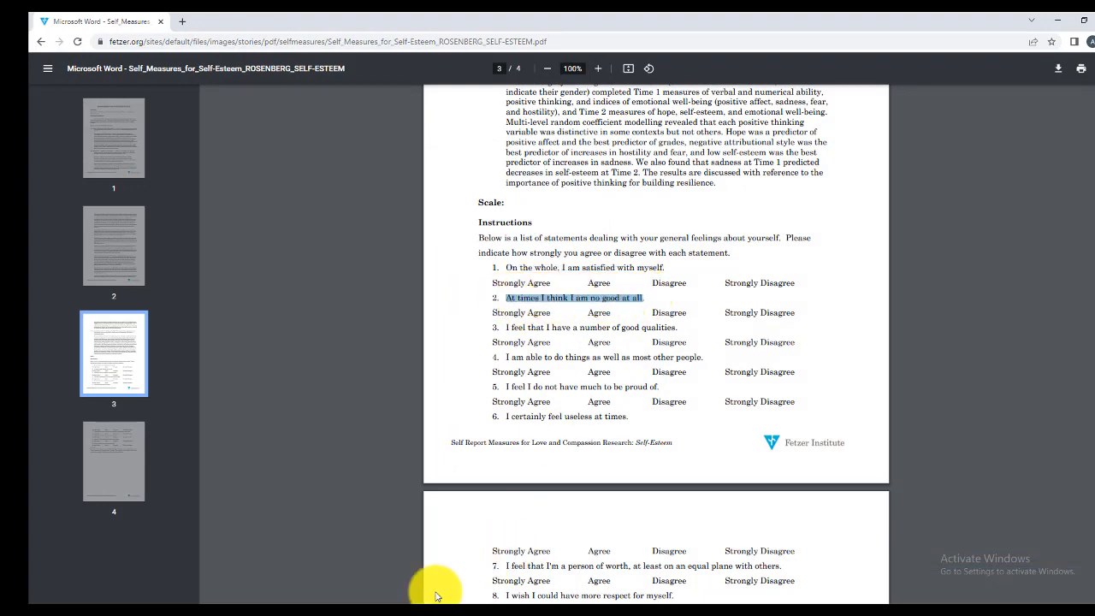
click(342, 598)
click(304, 133)
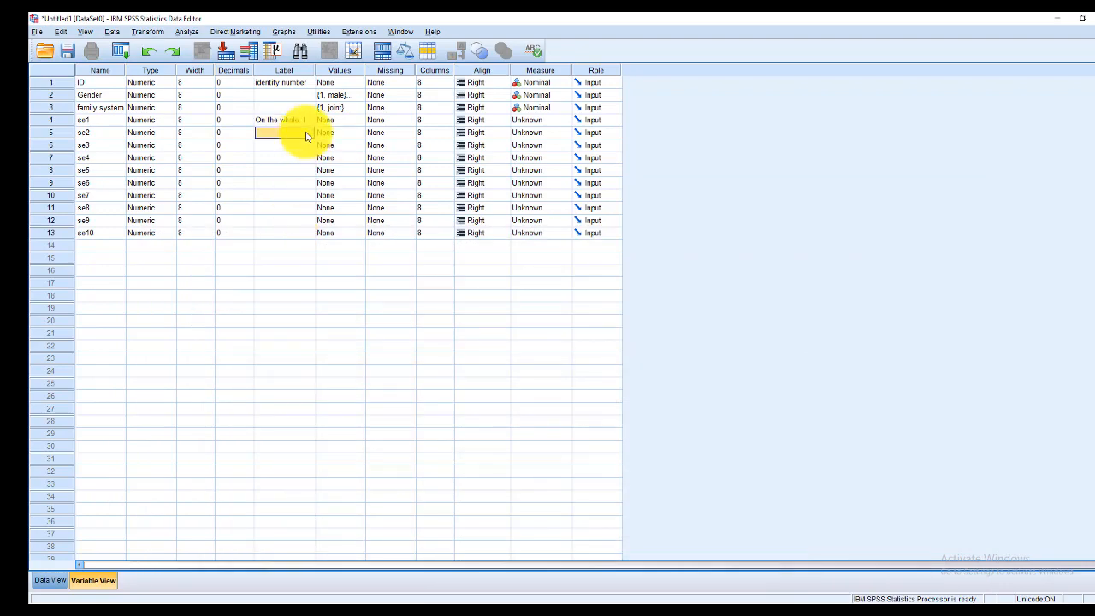
key(ctrl+v)
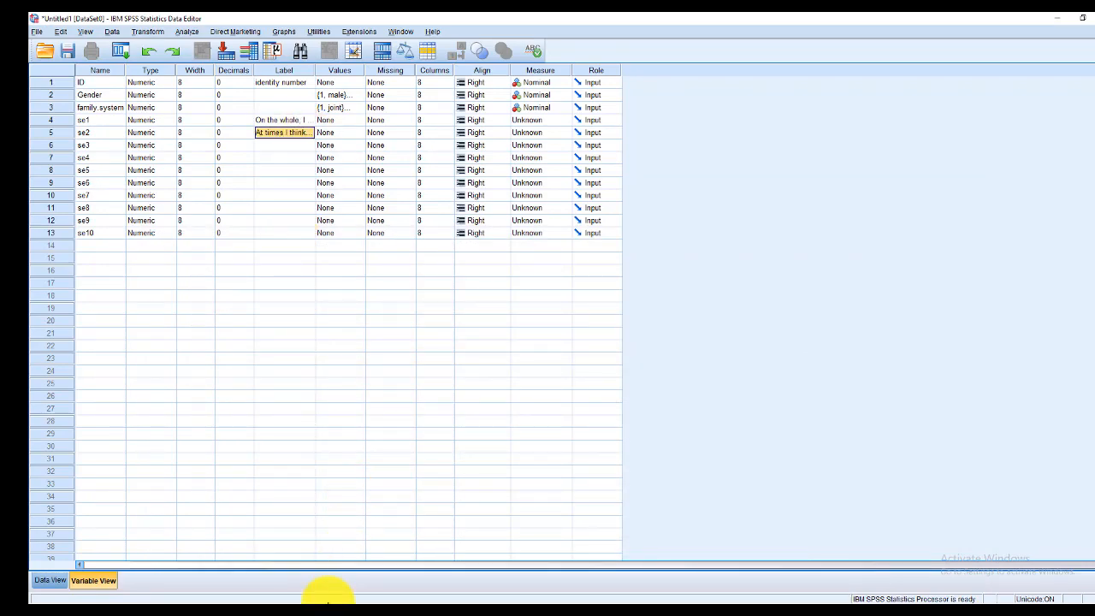
Copy item 3, "I feel that I have a number of good qualities.", from the questionnaire PDF into SPSS as the label of se3
click(330, 601)
drag(506, 332, 687, 331)
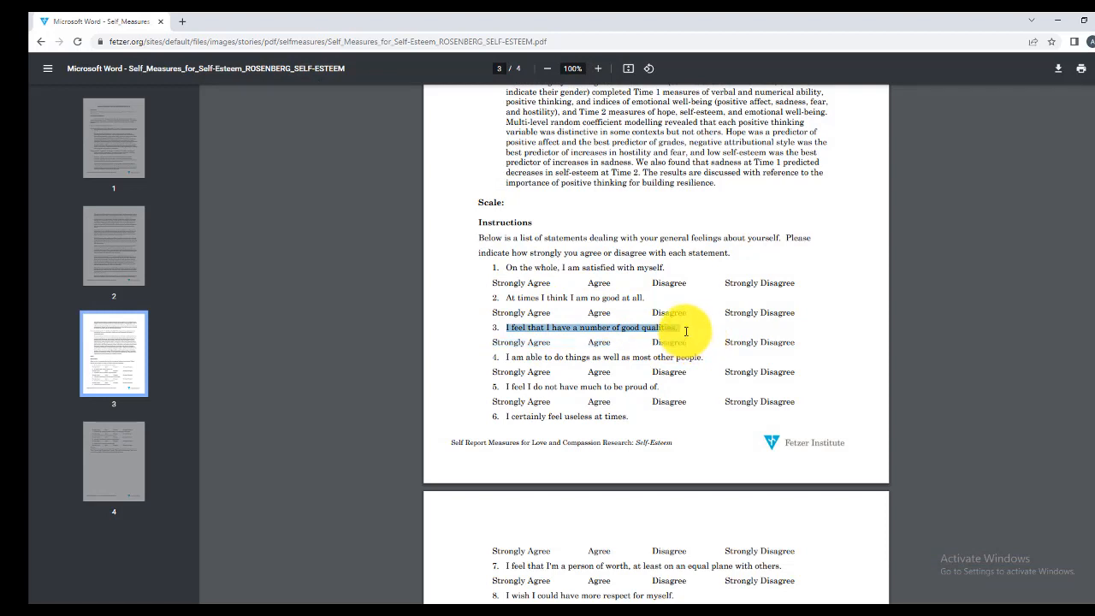
click(341, 599)
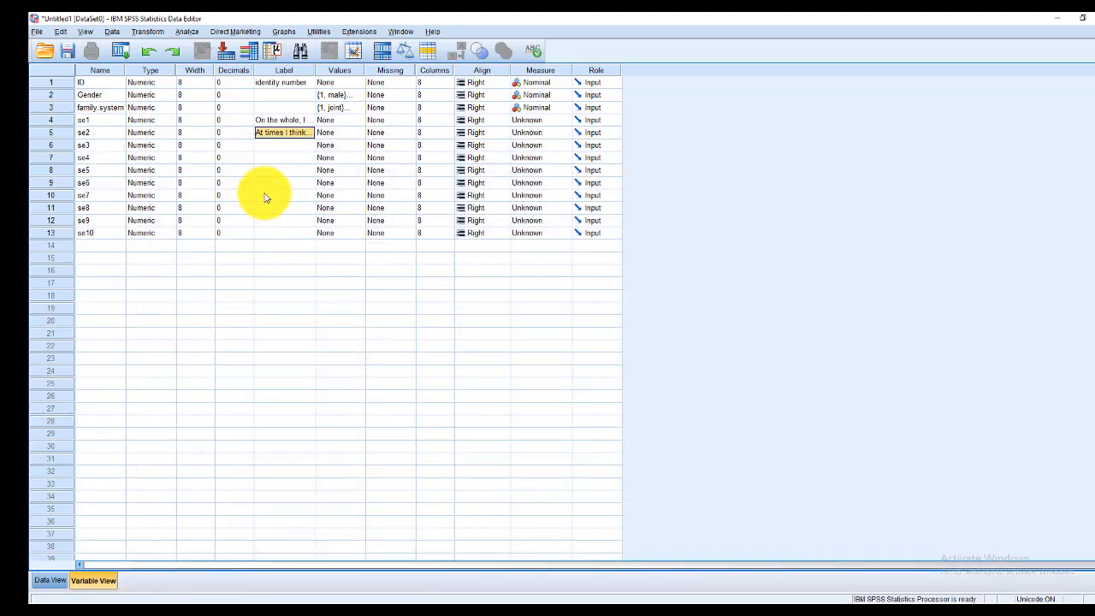
click(288, 149)
key(ctrl+v)
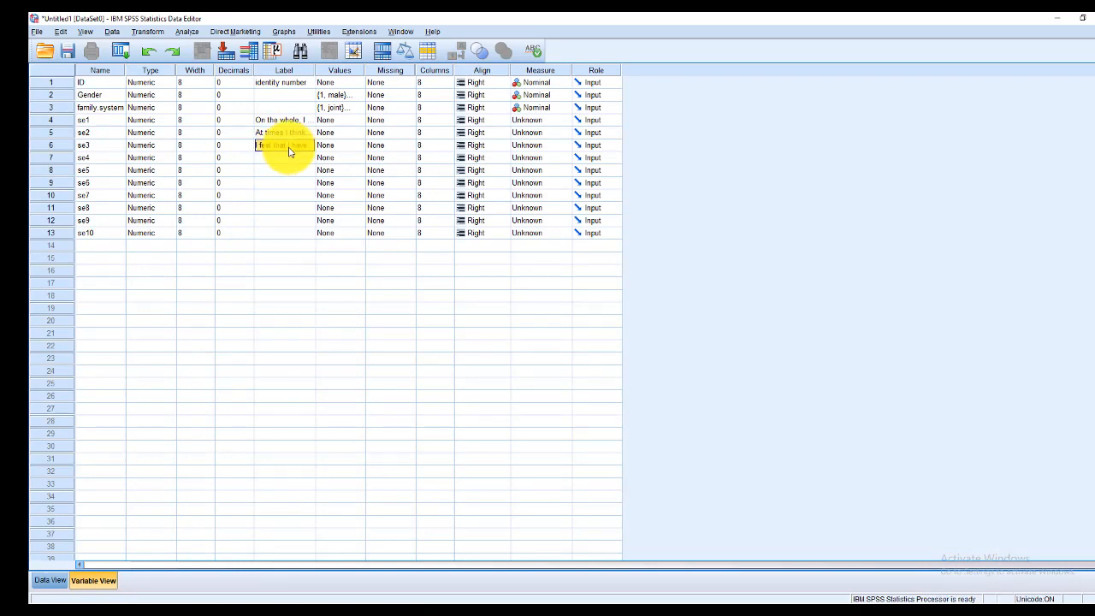
Label the variables se4 to se10 in SPSS with the matching statements 4 to 10 copied from the questionnaire PDF
key(alt+Tab)
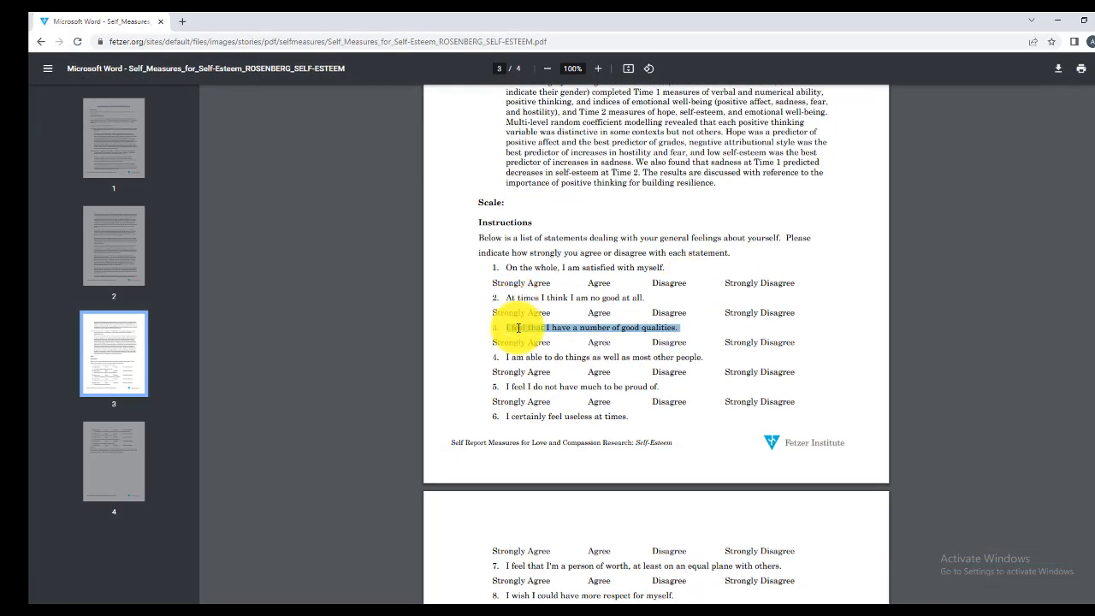
drag(504, 357, 702, 356)
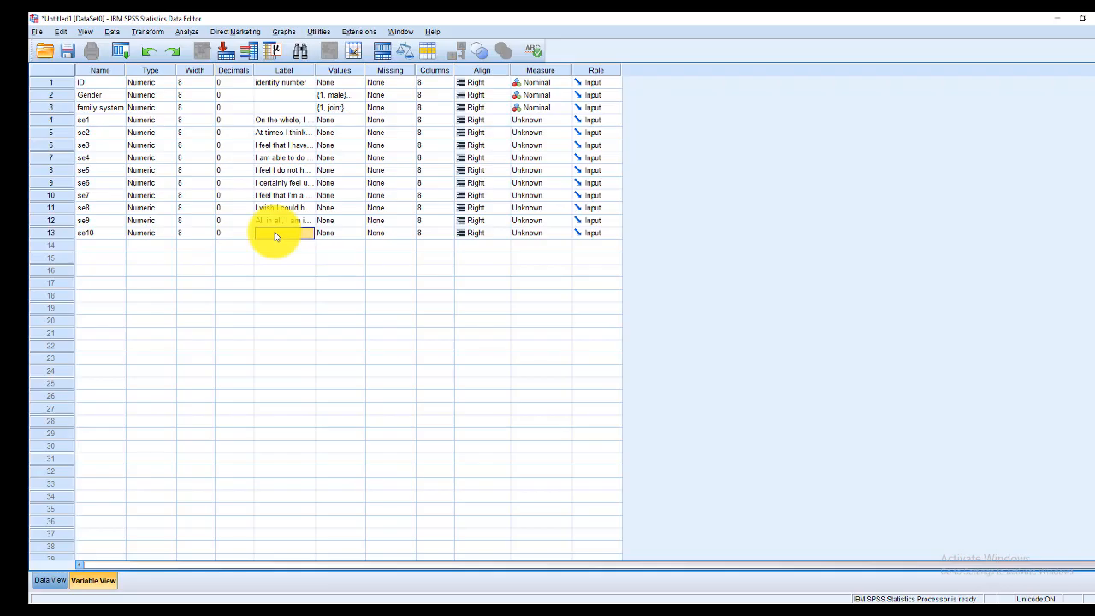
key(ctrl+v)
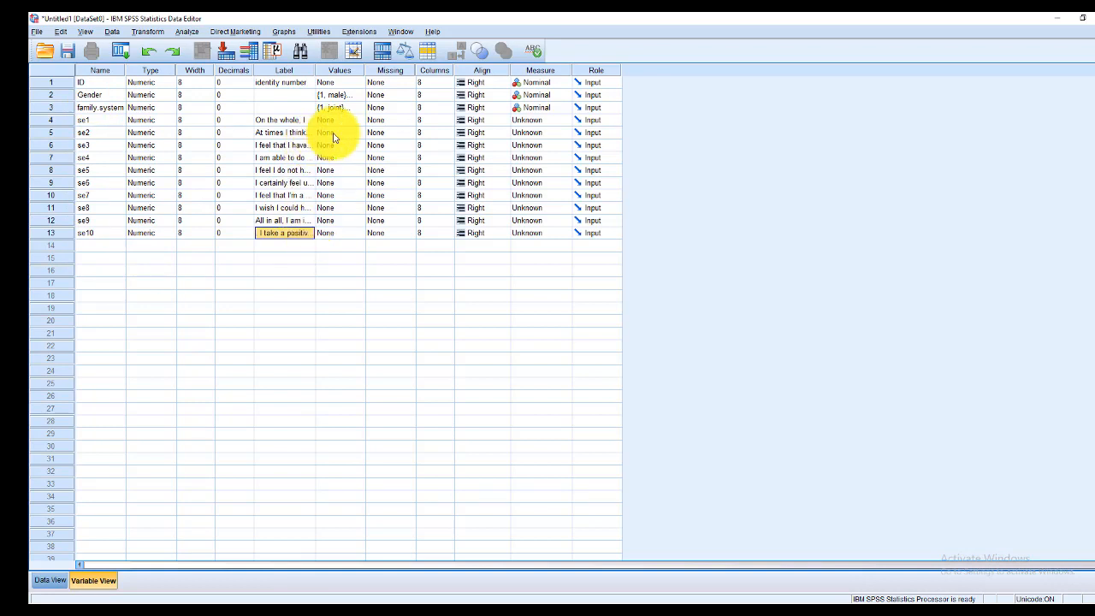
click(360, 122)
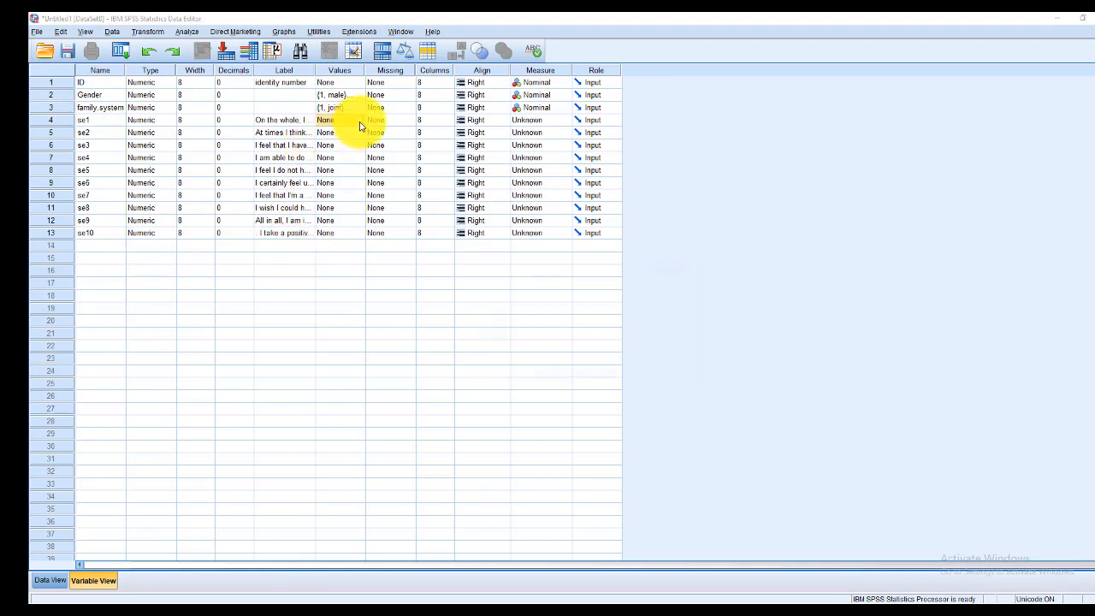
click(358, 120)
click(697, 231)
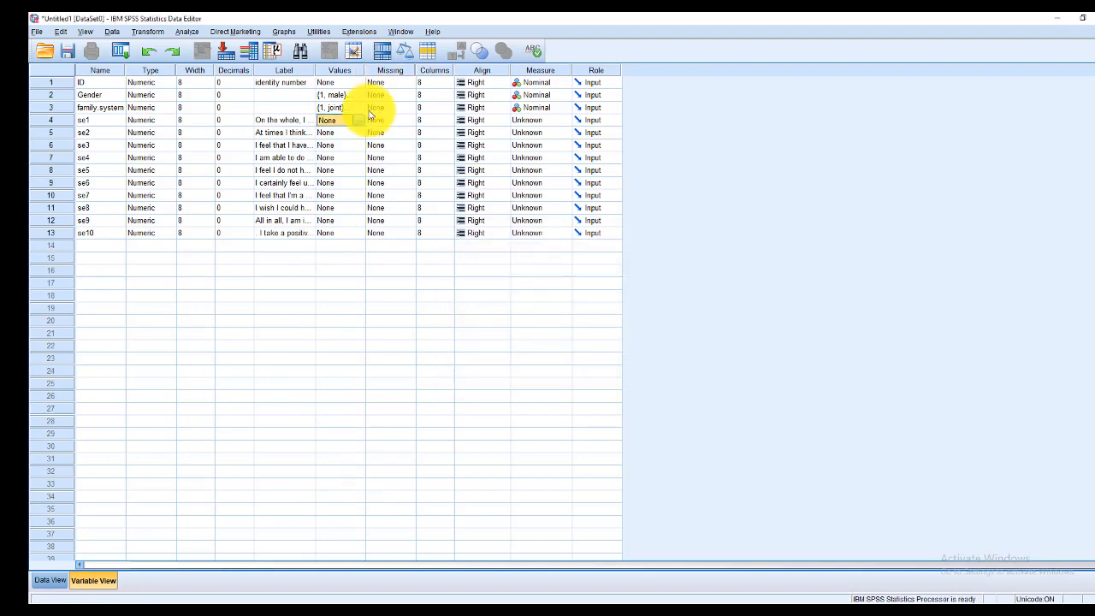
Check the response options and scoring rule in the questionnaire PDF, and add the value label 1 = "strongly disagree" for se1 in SPSS
click(360, 614)
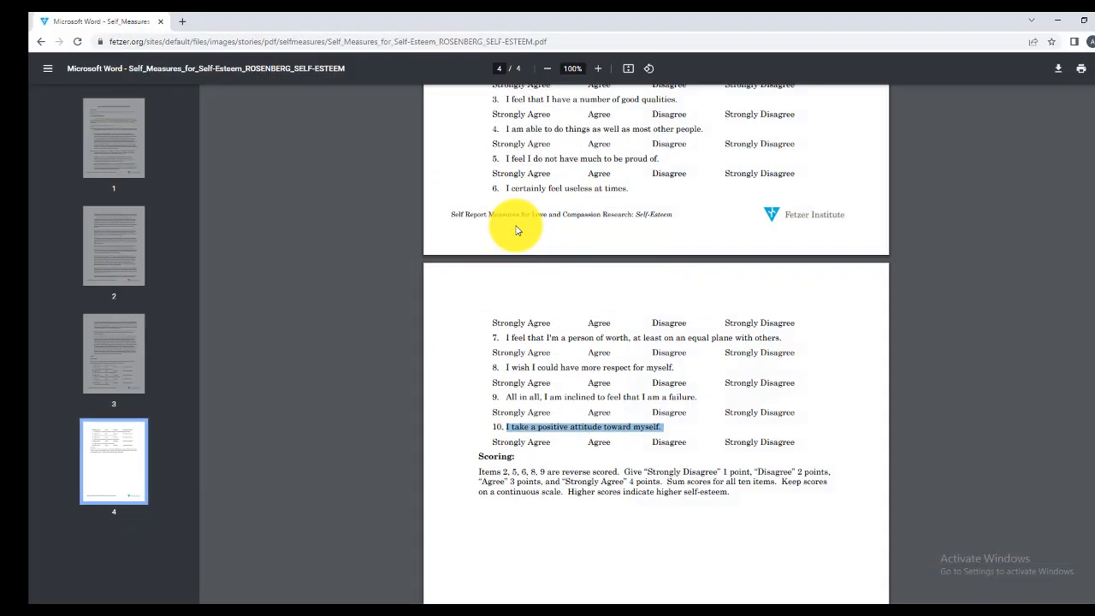
scroll(513, 228, up, 3)
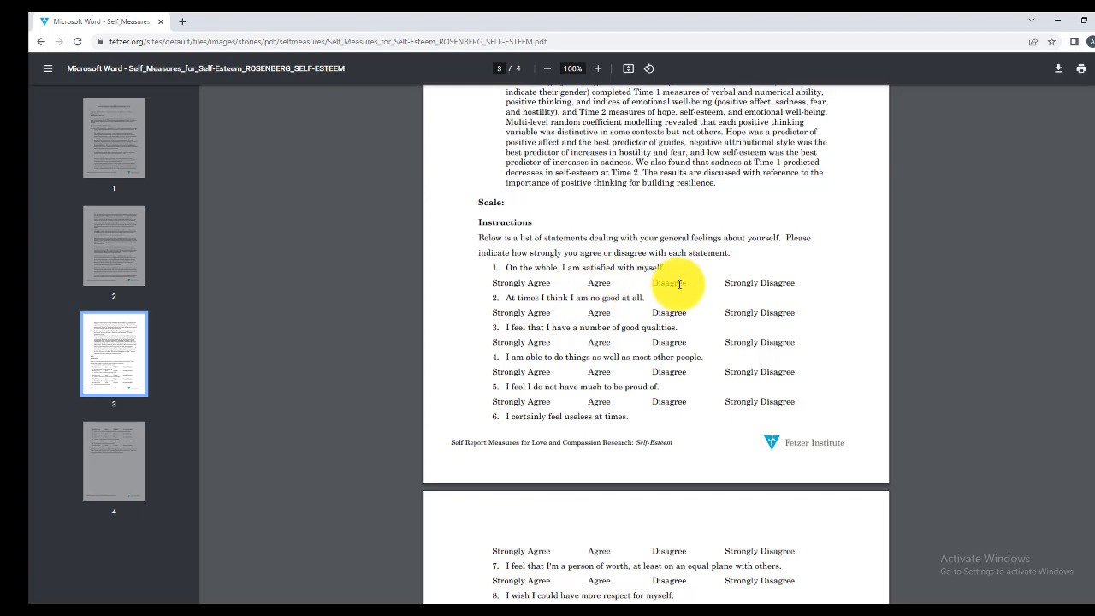
scroll(766, 282, down, 4)
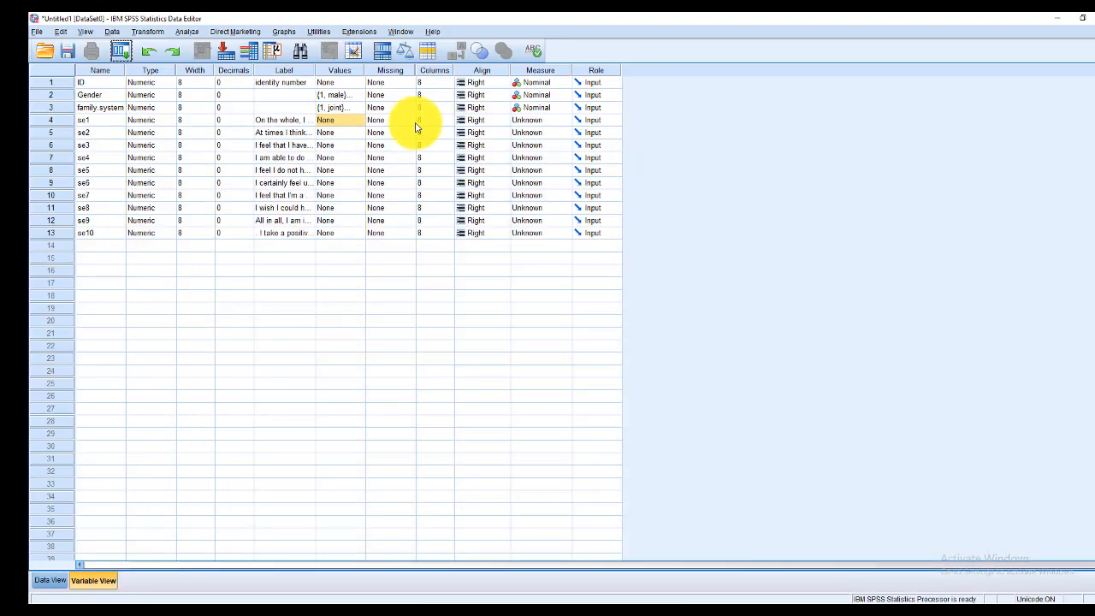
click(360, 120)
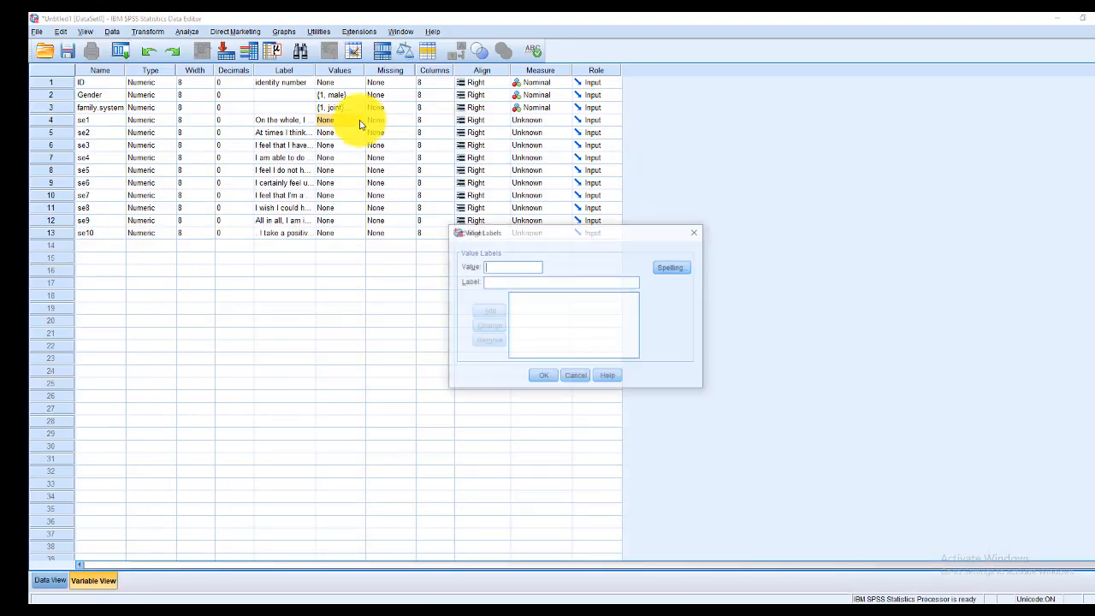
text(1)
click(498, 281)
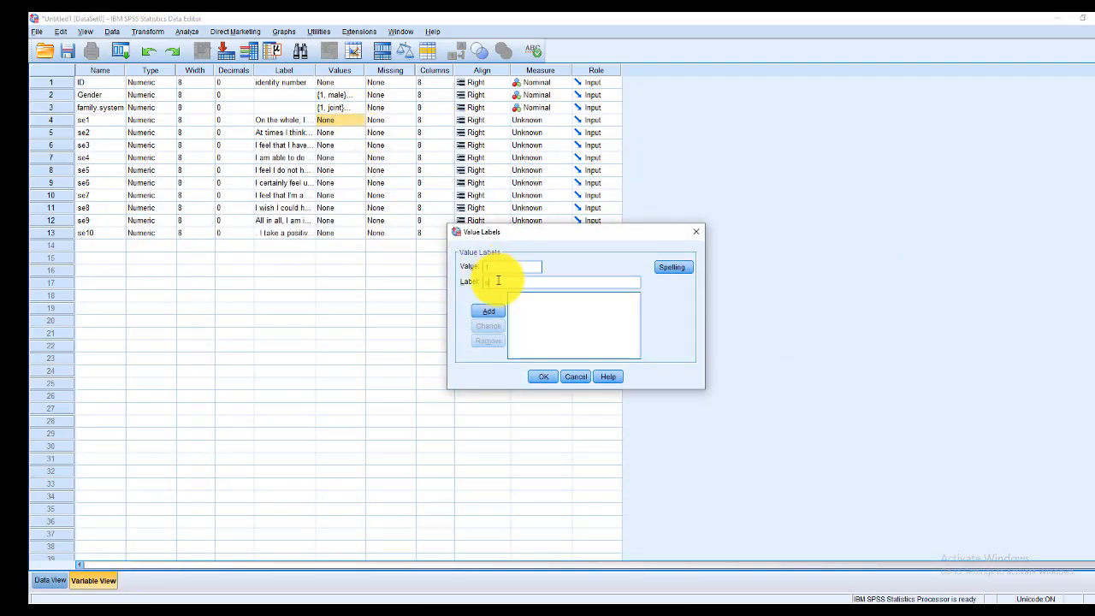
text(strongly disagree)
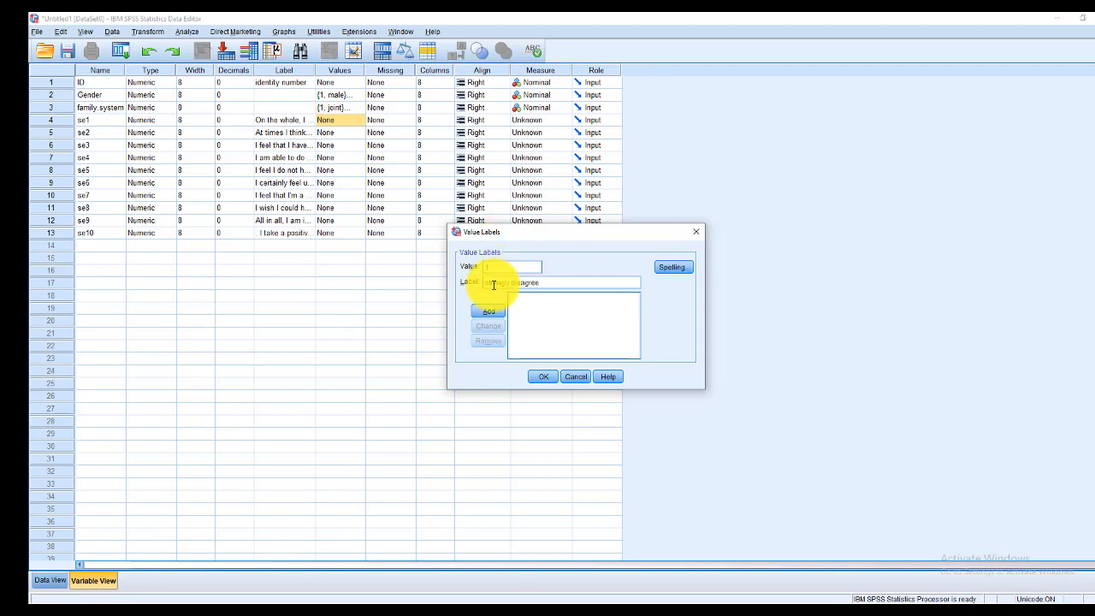
click(488, 311)
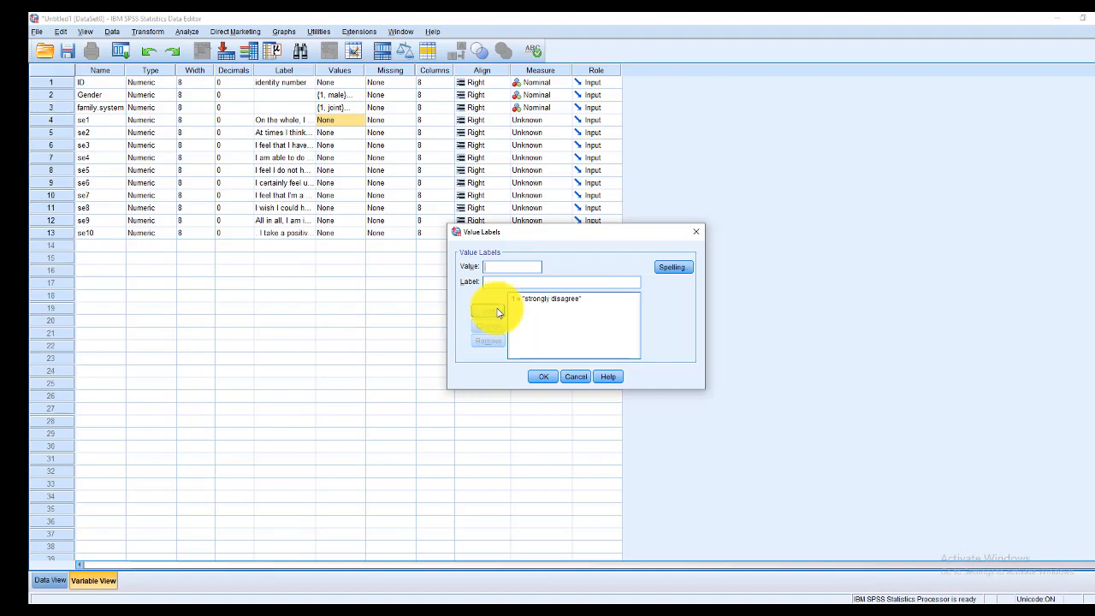
Recheck the scoring rule in the questionnaire PDF and add the value label 2 = "disagree" for se1 in SPSS
key(alt+Tab)
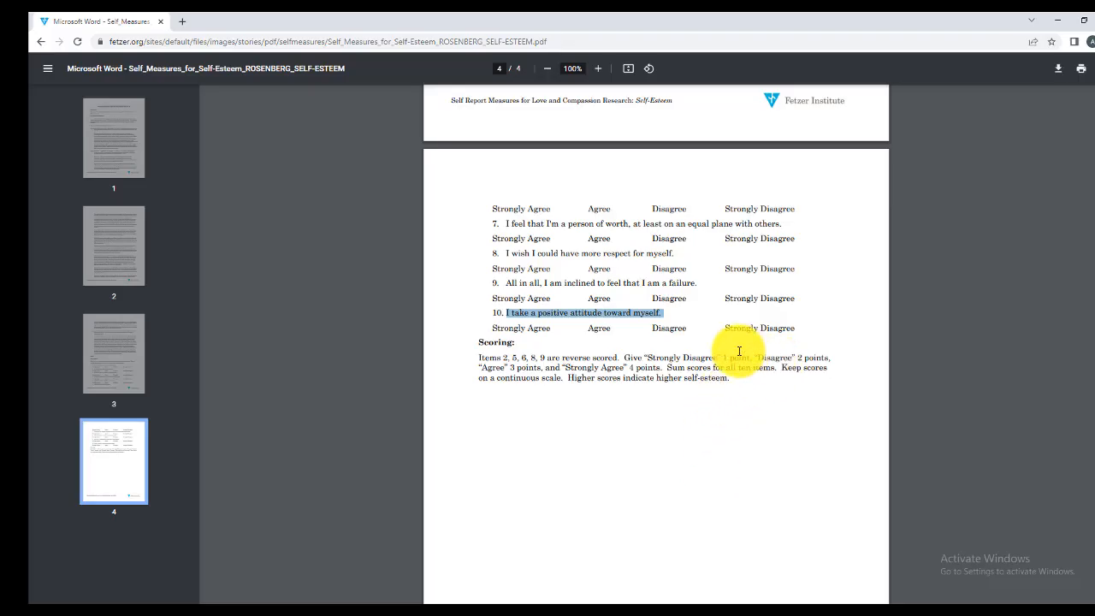
key(alt+Tab)
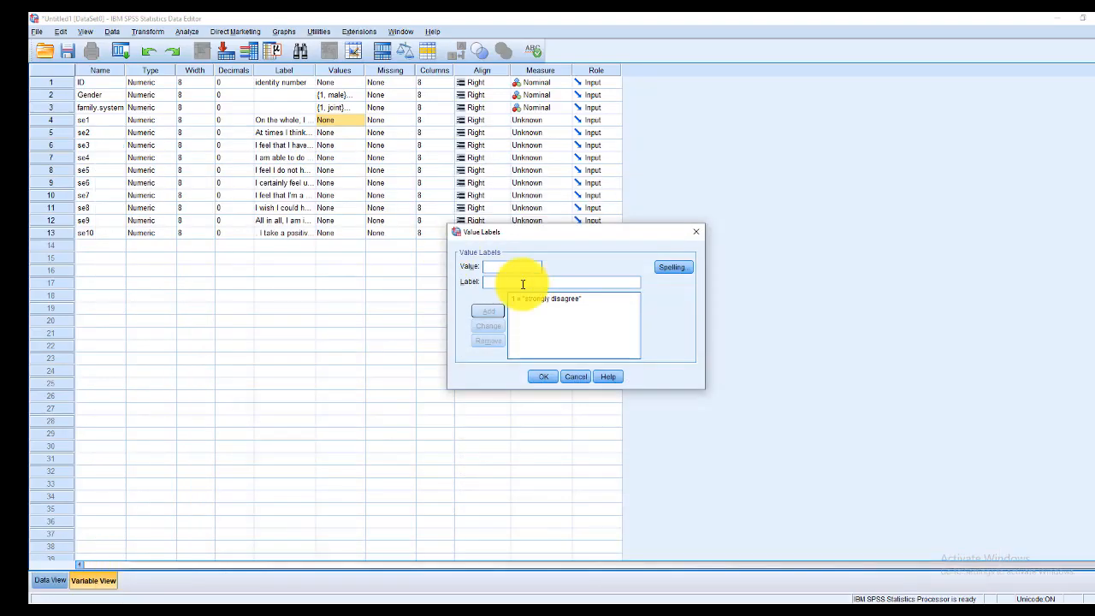
click(504, 268)
text(2)
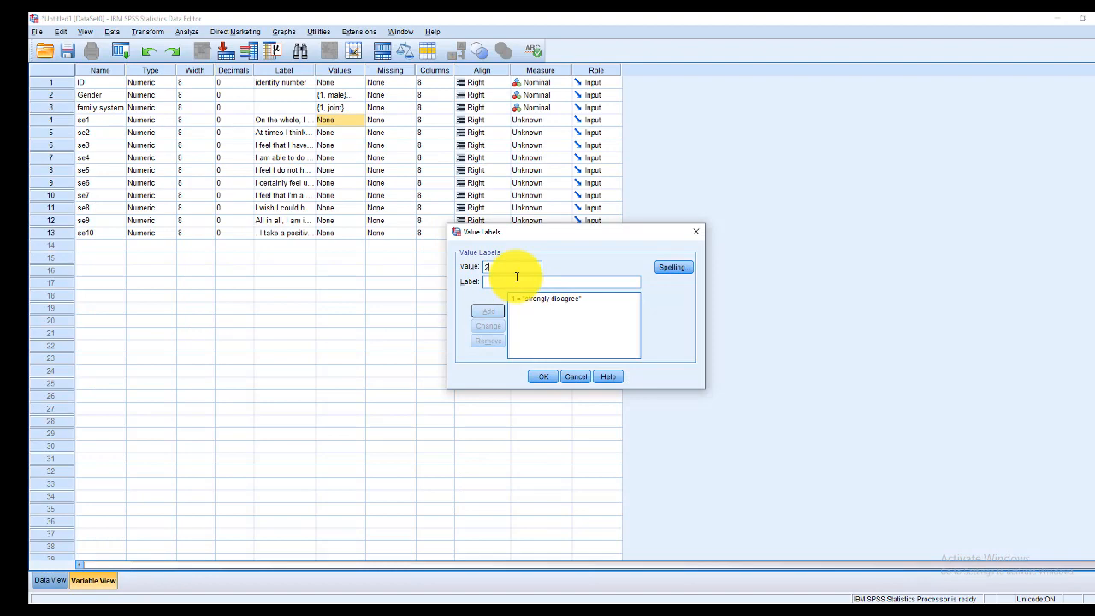
click(515, 280)
text(disagree)
click(489, 310)
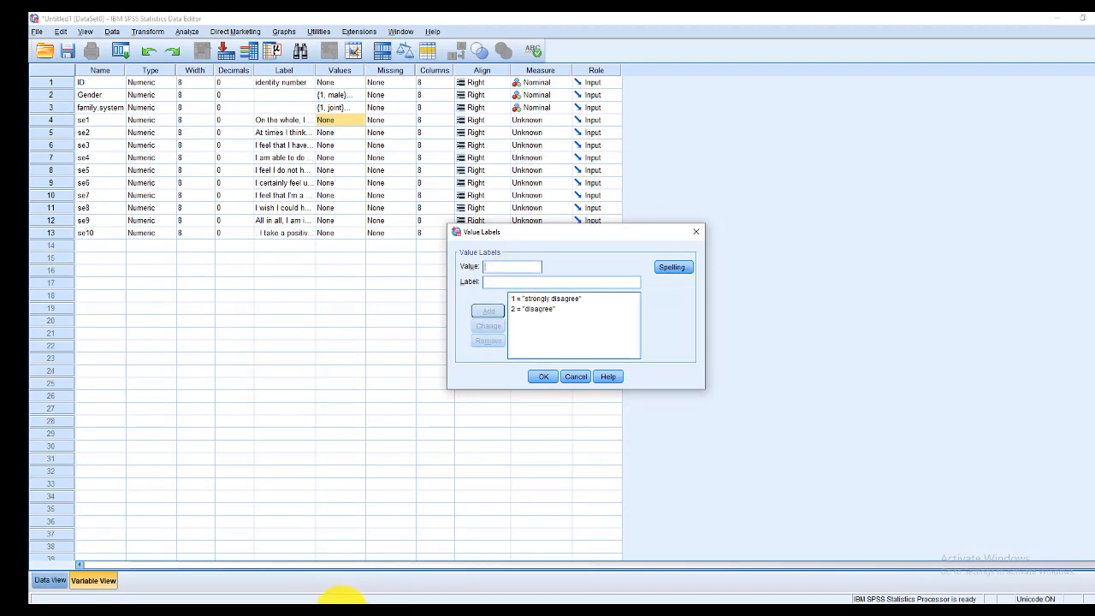
Add the value label 3 = "agree" for se1
click(342, 599)
click(342, 599)
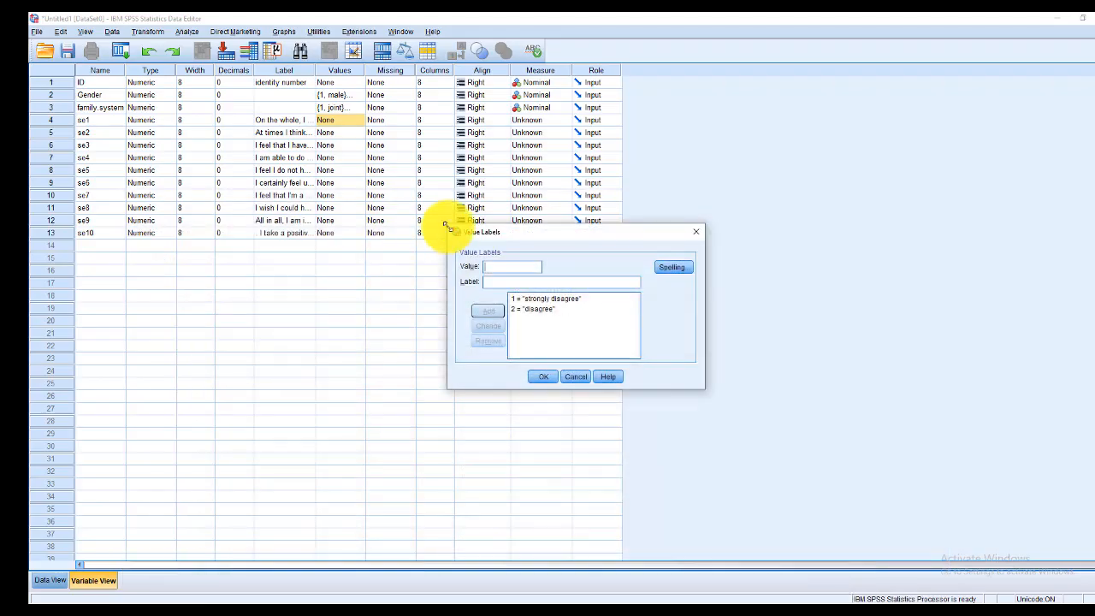
click(499, 265)
text(3)
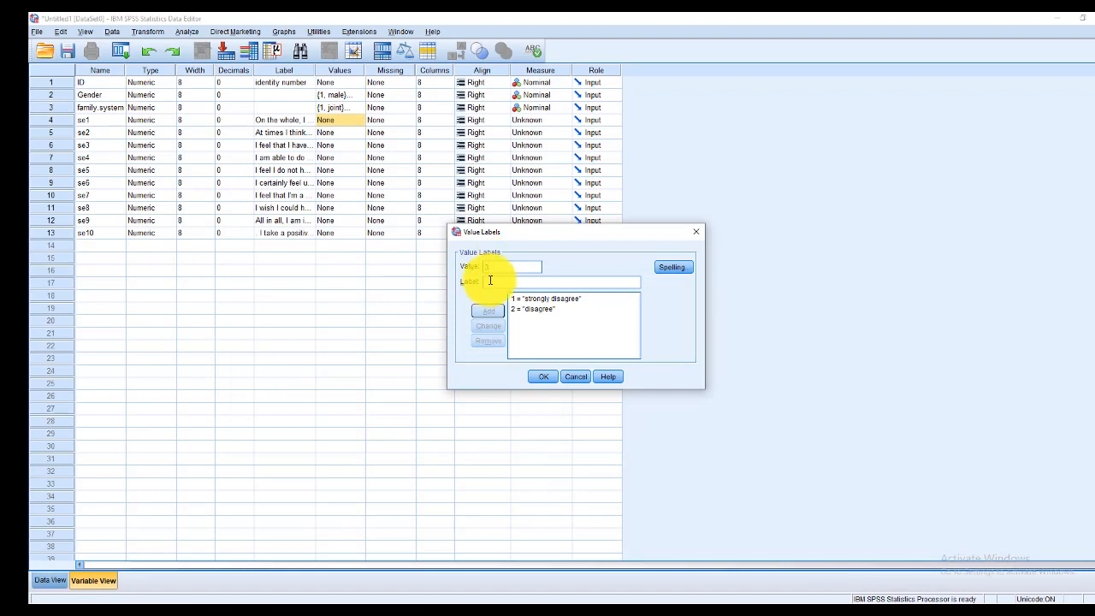
click(490, 280)
text(agree)
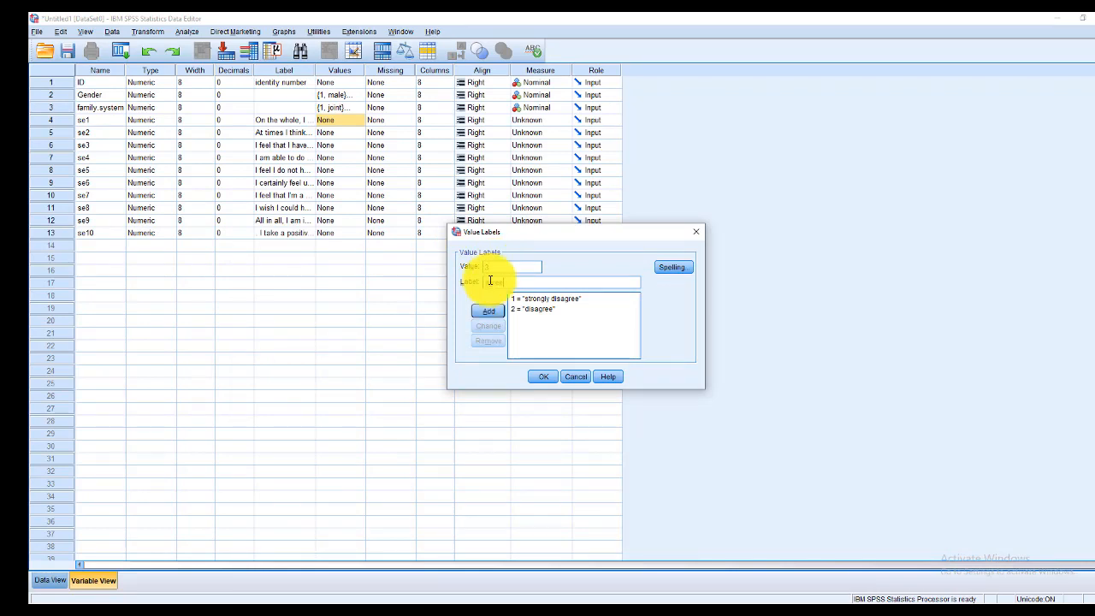
click(489, 310)
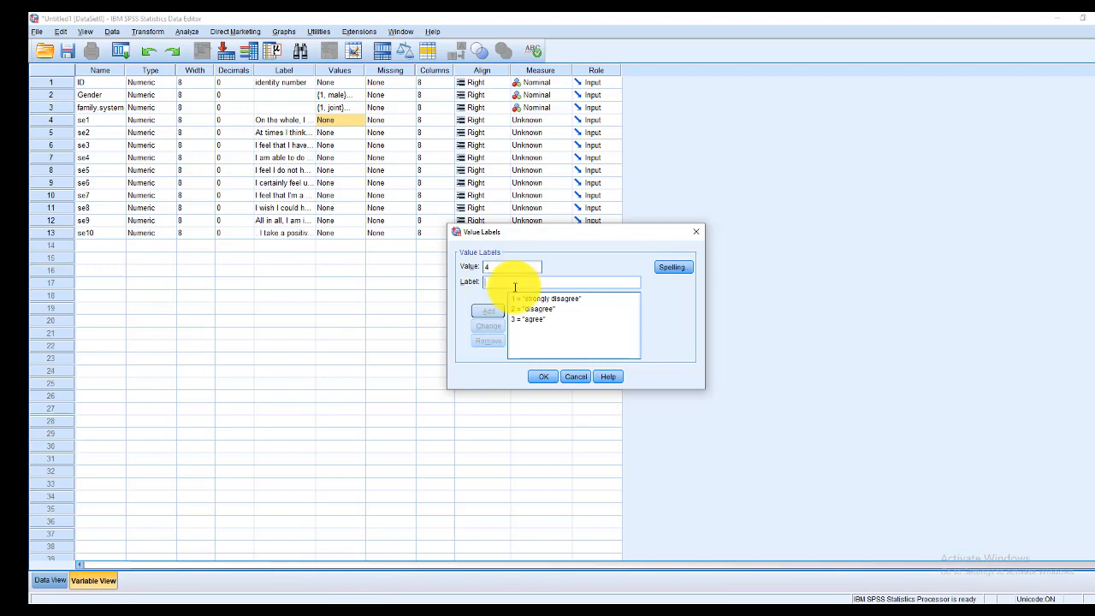
Add the value label 4 = "strongly agree" for se1
text(4)
click(514, 283)
text(strongly agree)
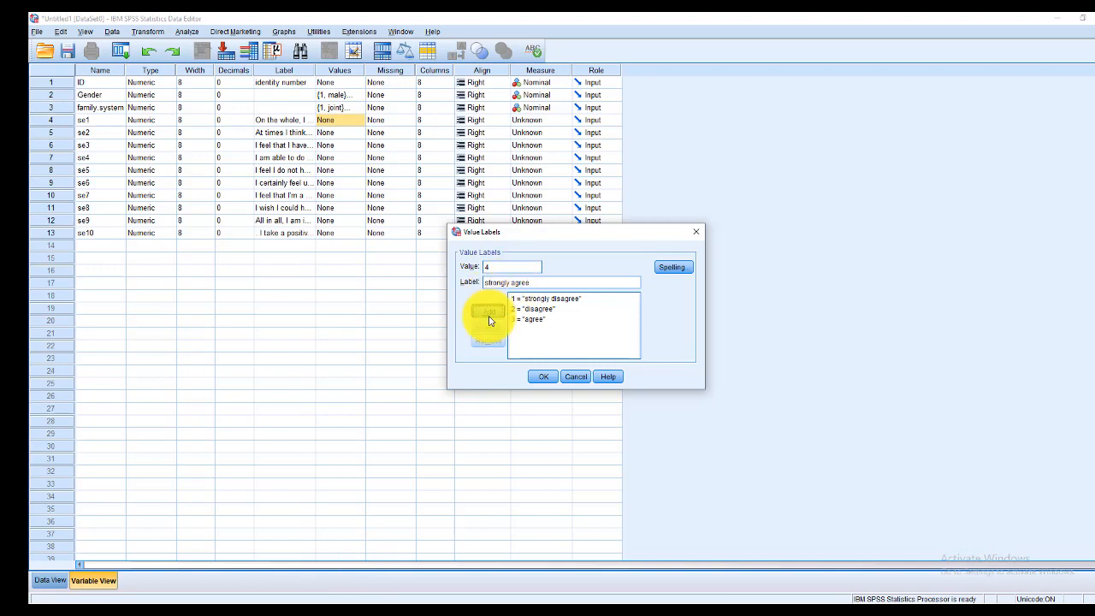
click(489, 311)
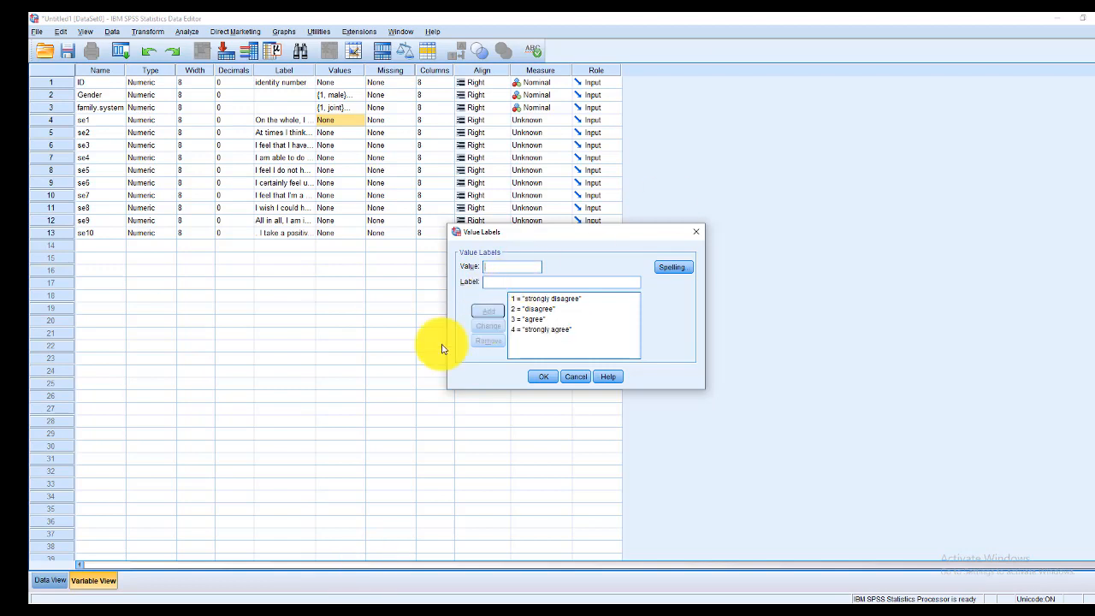
Confirm the value labels of se1 and copy them to se2 through se10
click(546, 378)
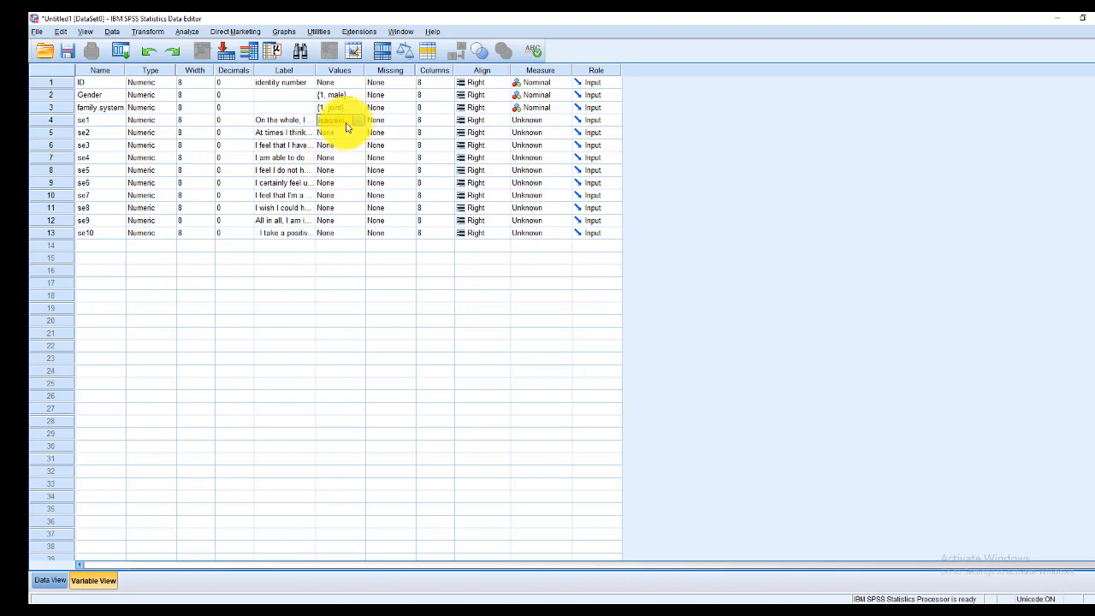
drag(346, 233, 347, 134)
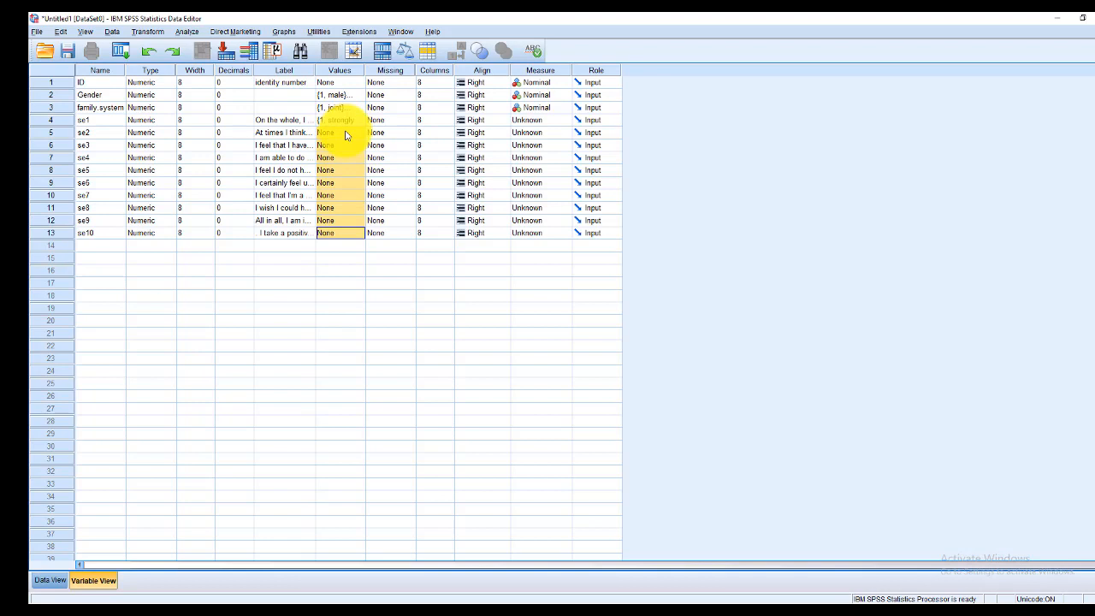
key(ctrl+v)
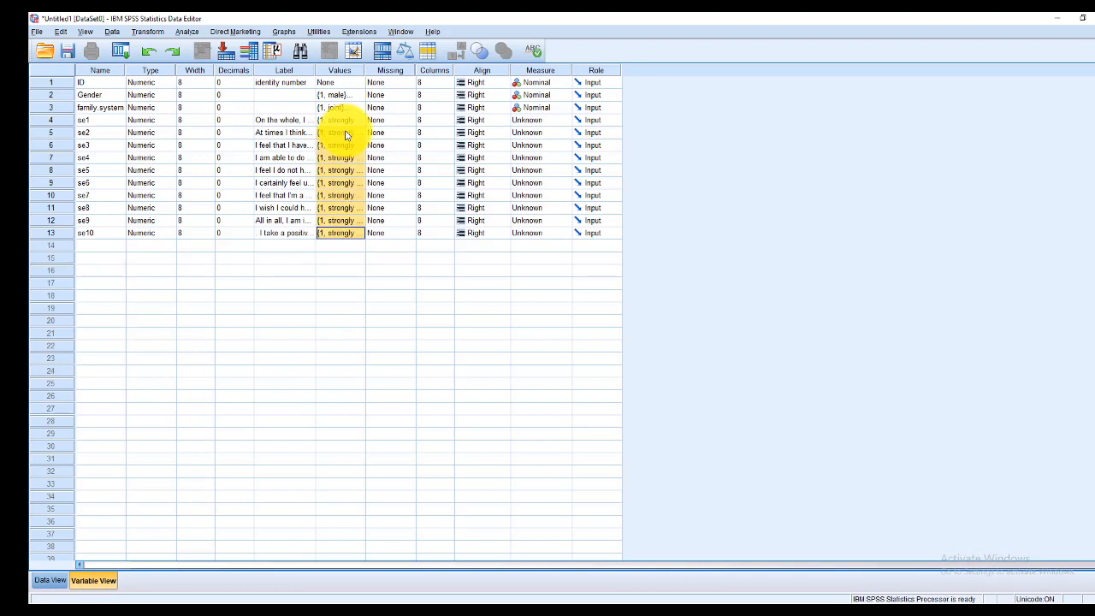
right_click(346, 135)
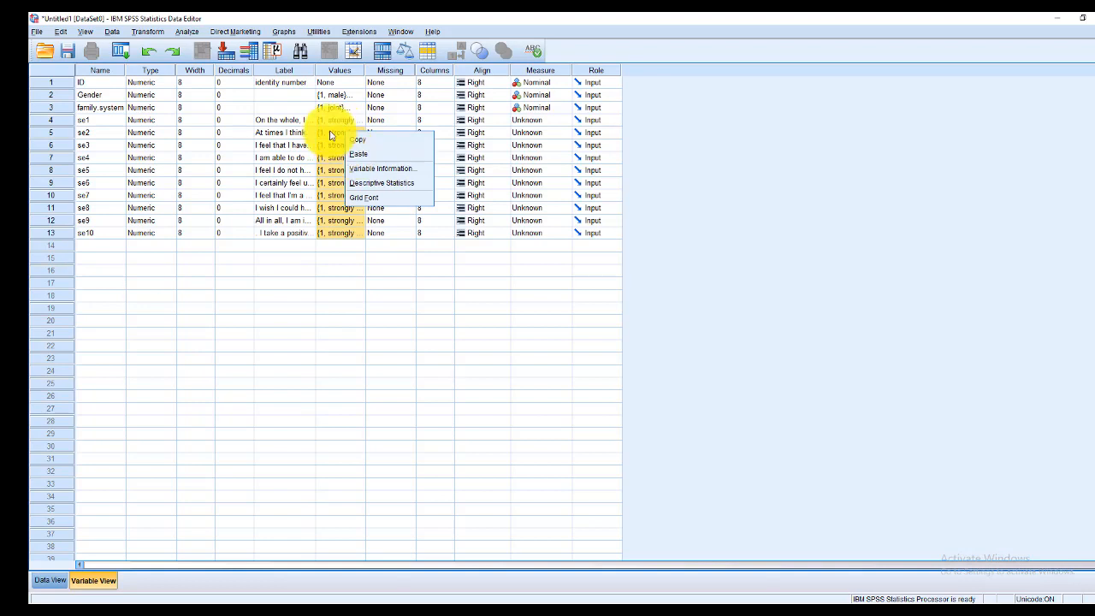
click(342, 137)
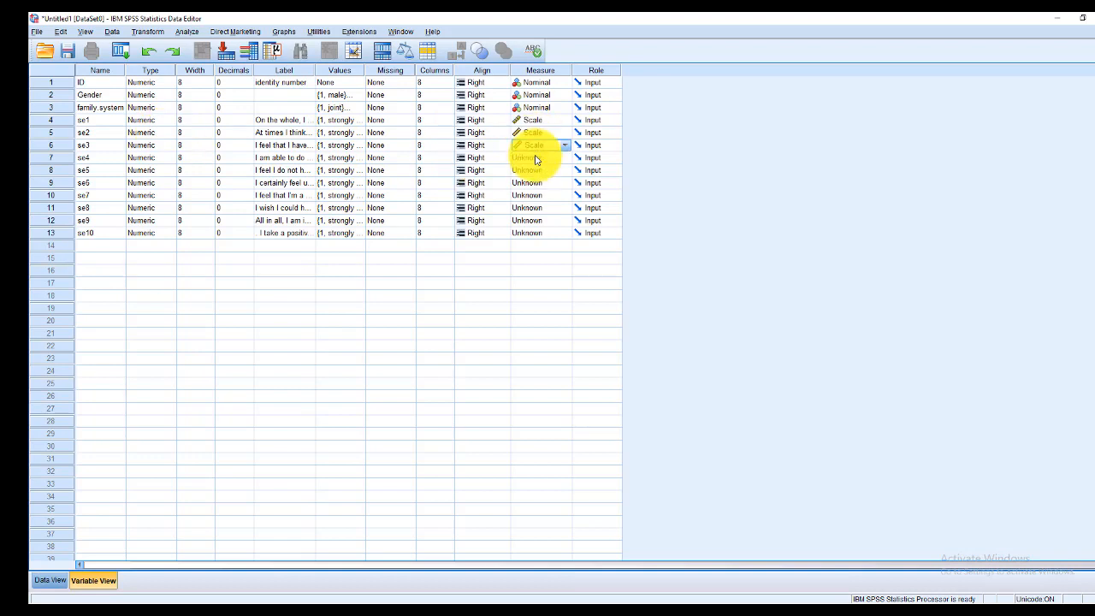
Set the measurement level of the remaining self-esteem items, se4 to se10, to Scale
click(537, 159)
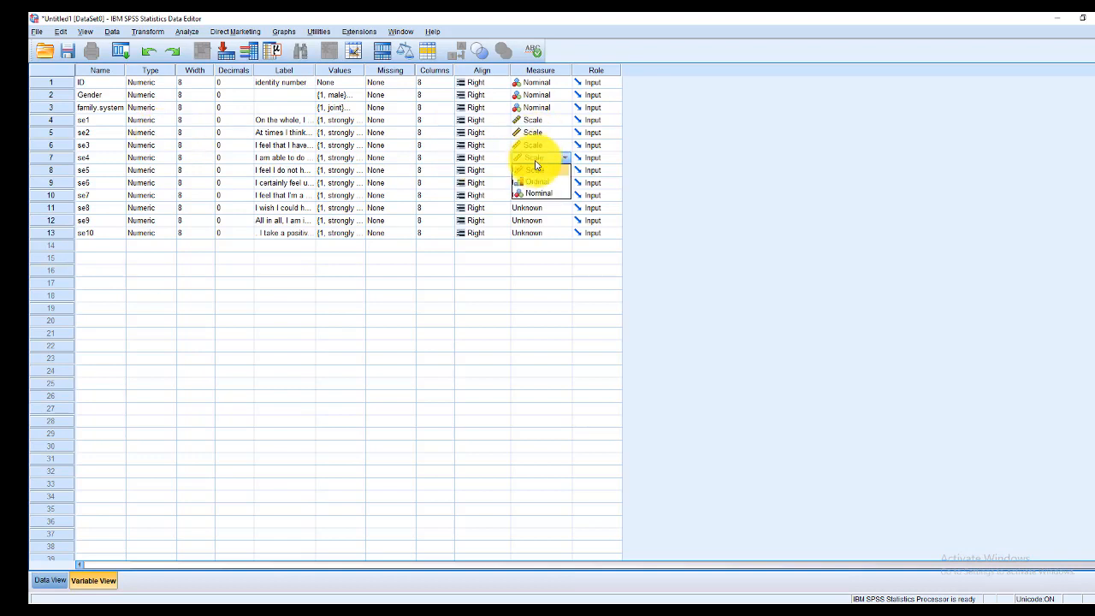
click(536, 172)
click(536, 172)
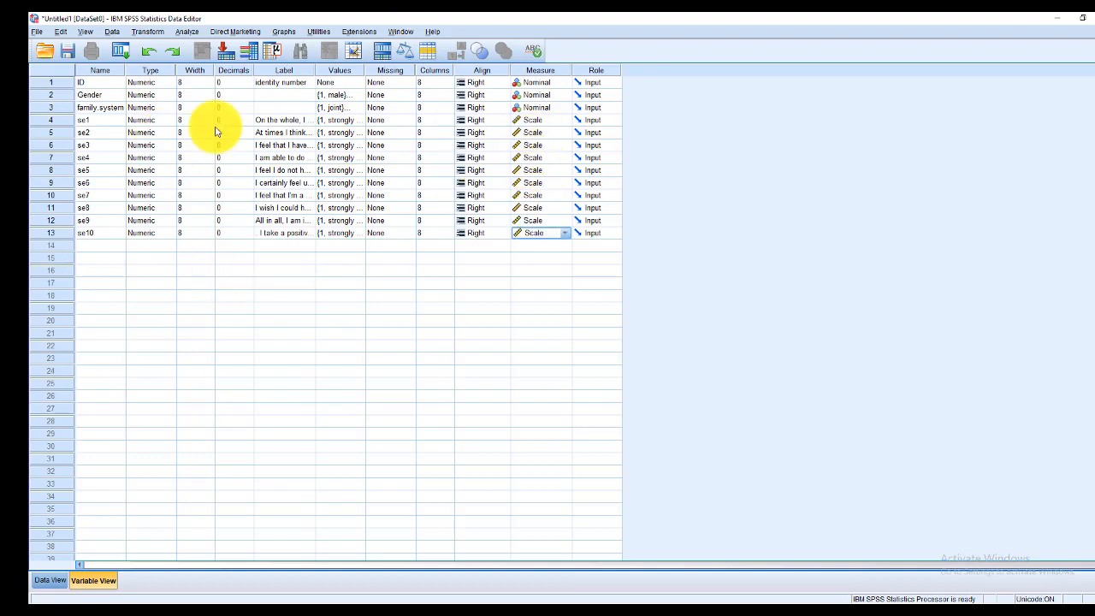
Enter the IDs 1 to 10 for the first ten cases in the data grid
click(51, 580)
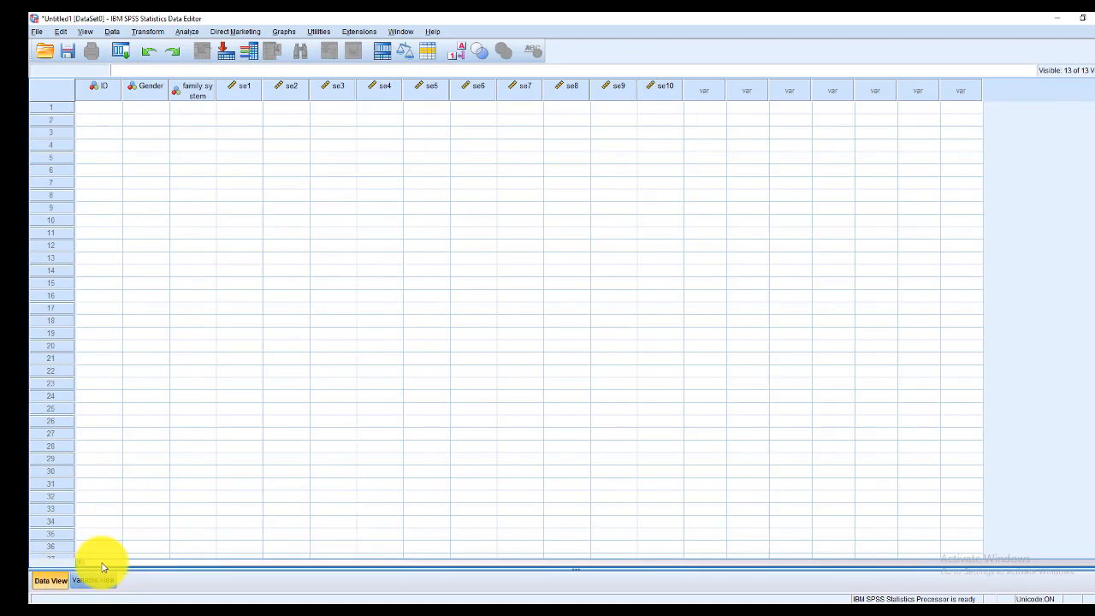
click(93, 110)
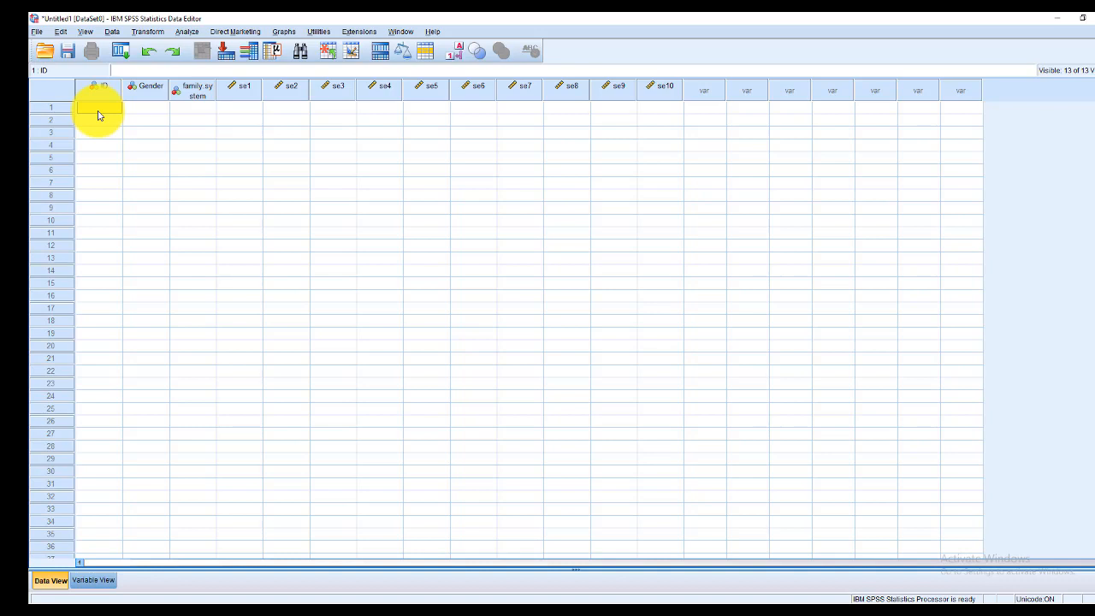
text(1)
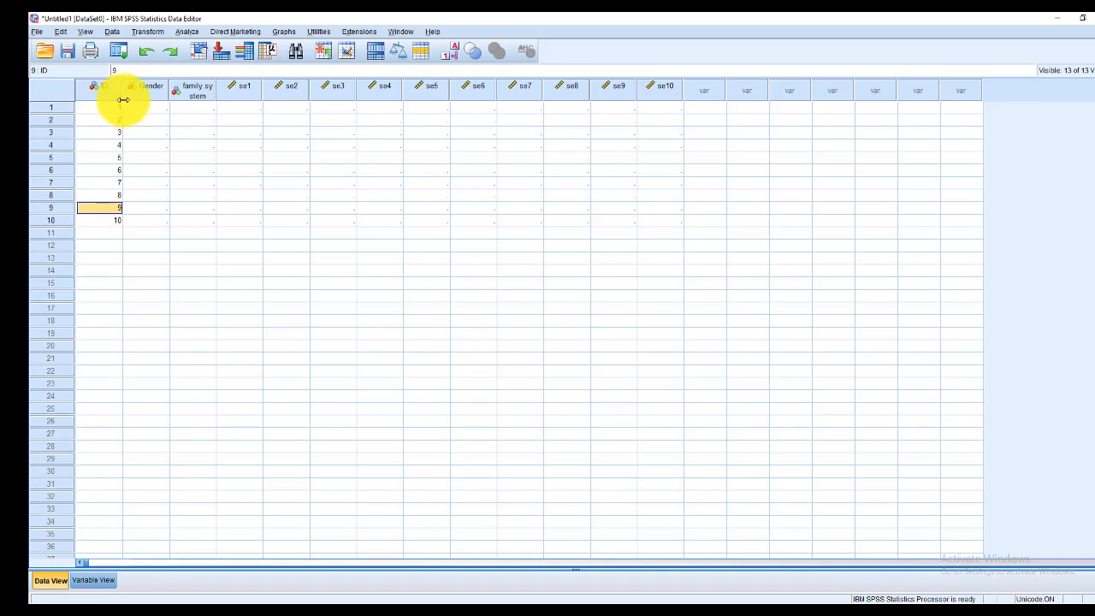
Add an eleventh case with ID 11 and clear that row again
click(112, 236)
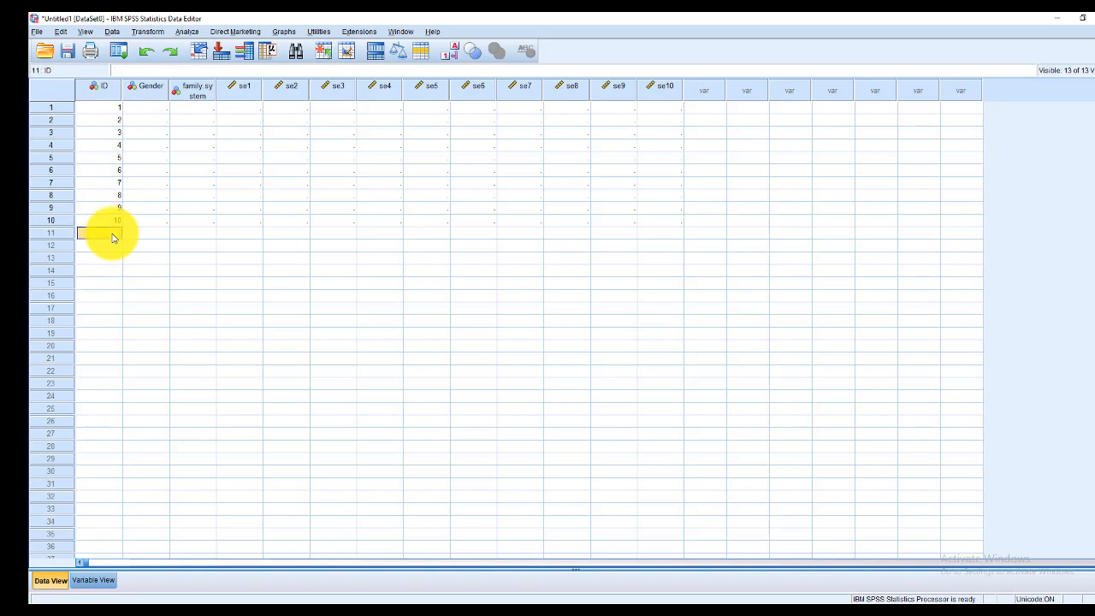
text(11)
key(Return)
click(112, 237)
right_click(77, 238)
click(83, 252)
text(11)
key(Return)
click(111, 237)
key(Up)
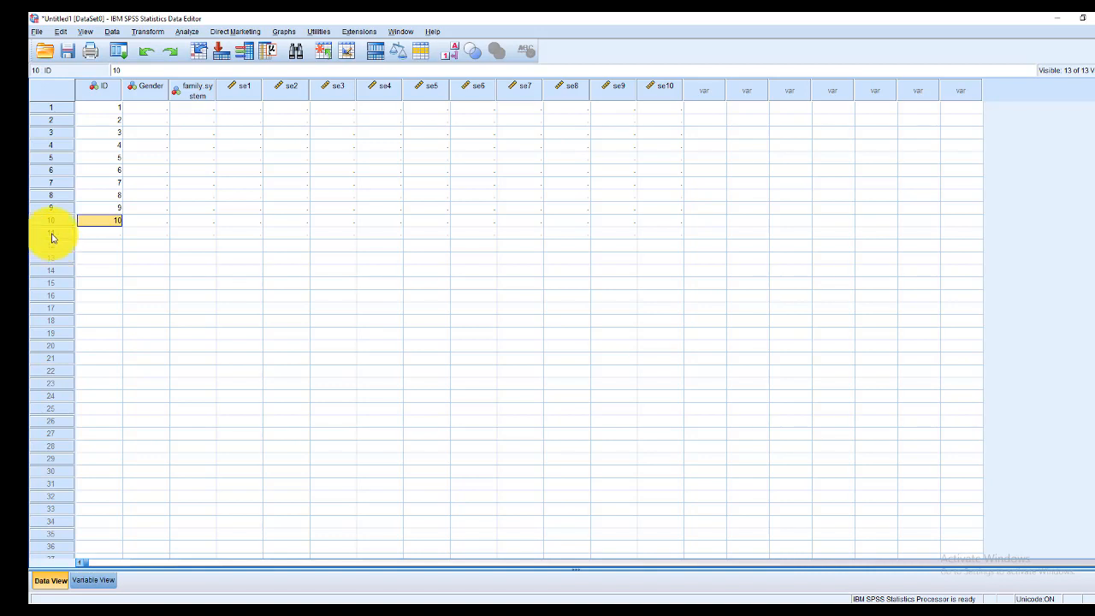
click(50, 234)
right_click(51, 237)
key(Escape)
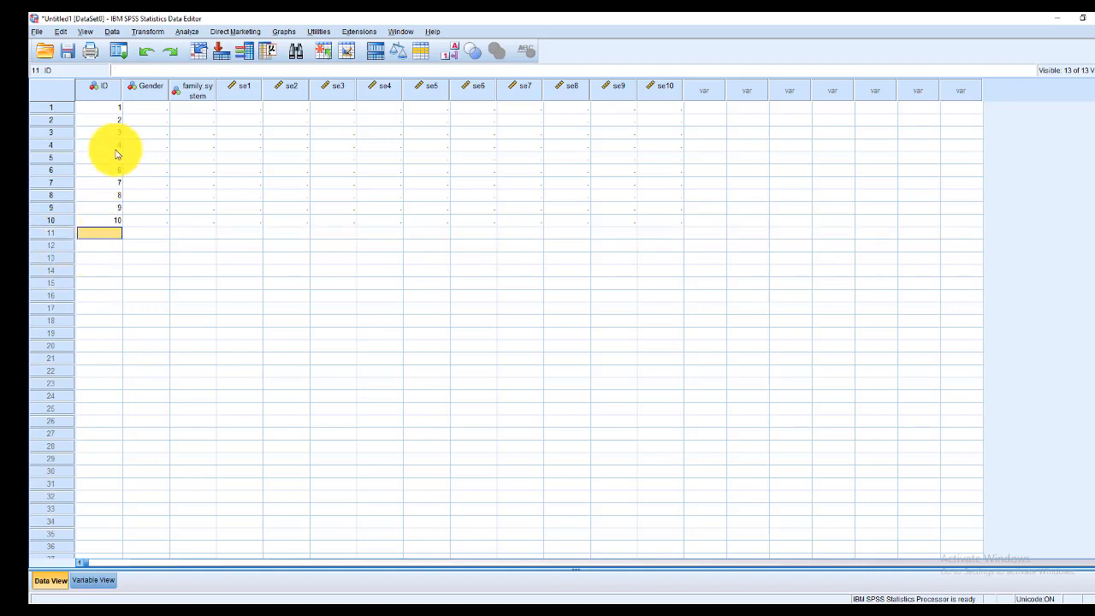
Review the value labels defined for Gender to see which code stands for which category
click(159, 109)
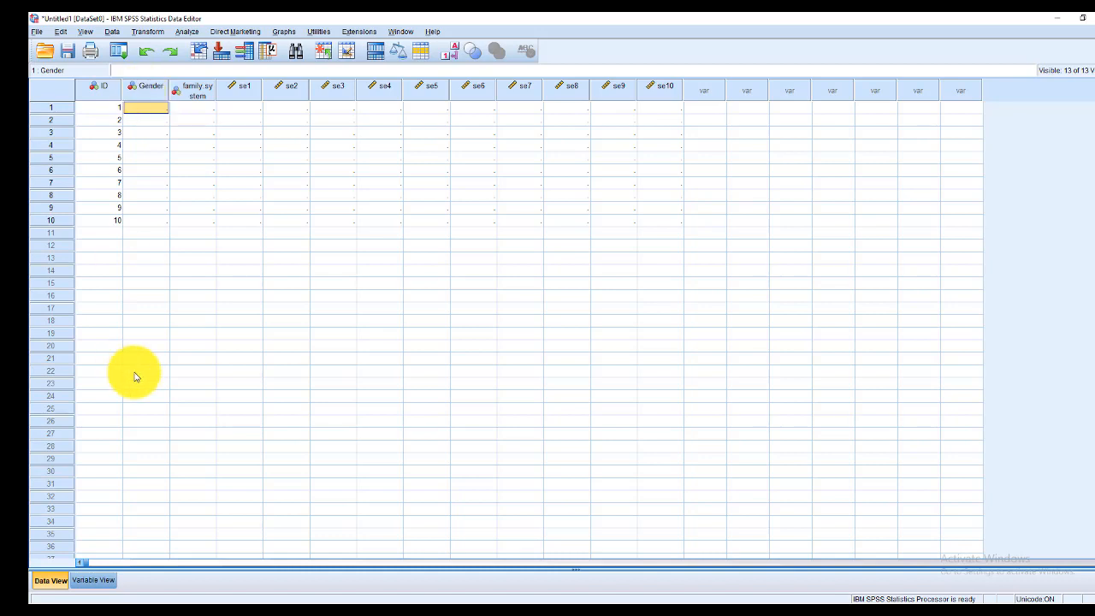
click(89, 580)
click(352, 95)
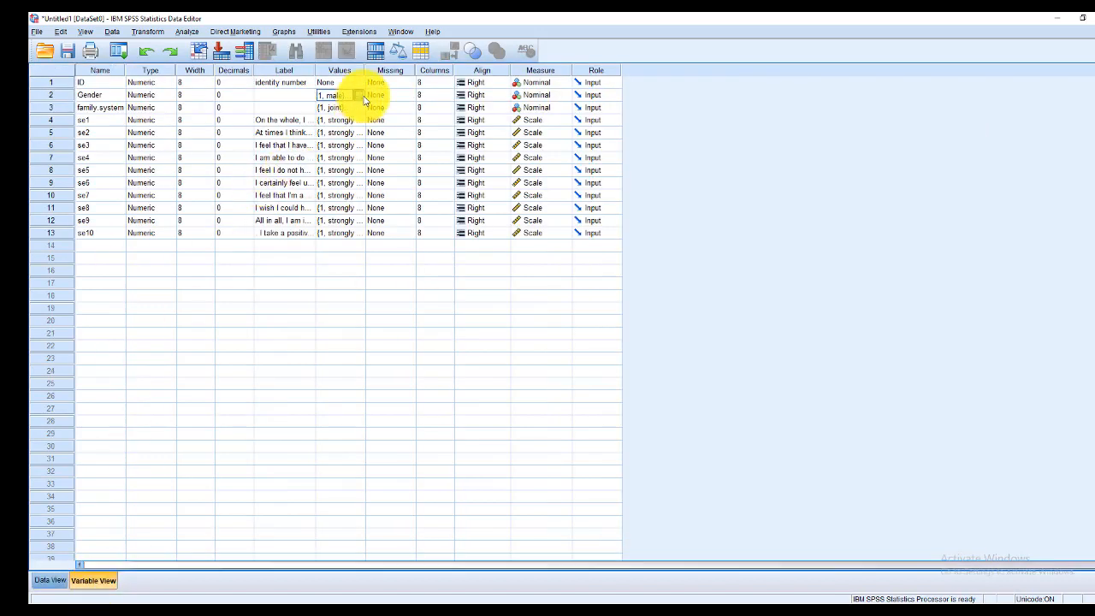
click(360, 95)
click(692, 237)
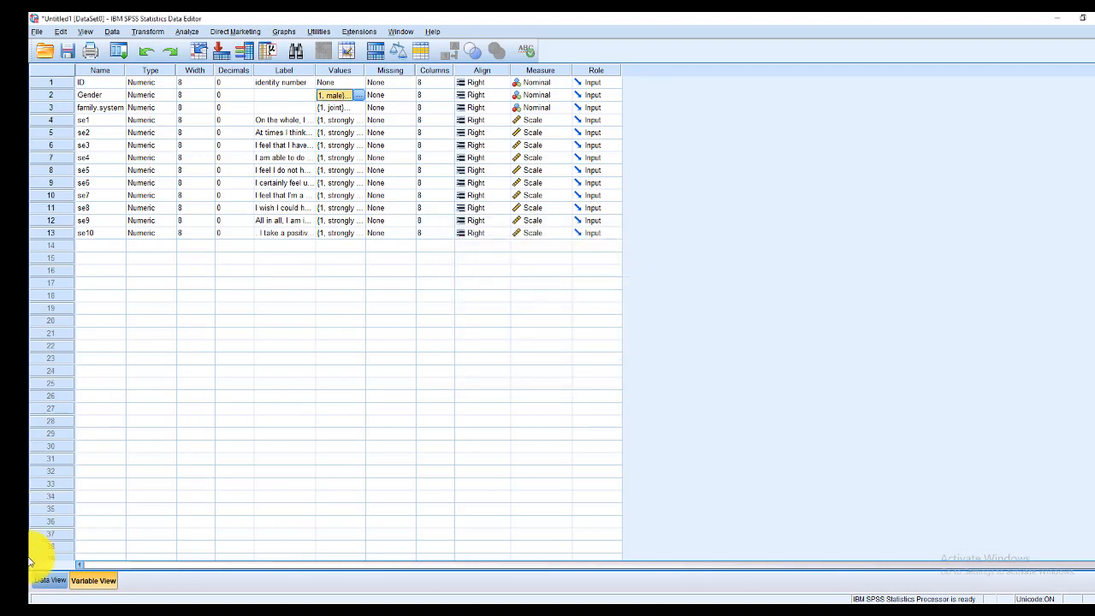
Enter the Gender codes 1, 2, 1, 1, 2, 1, 2, 1, 2, 1 for cases 1 to 10
click(44, 581)
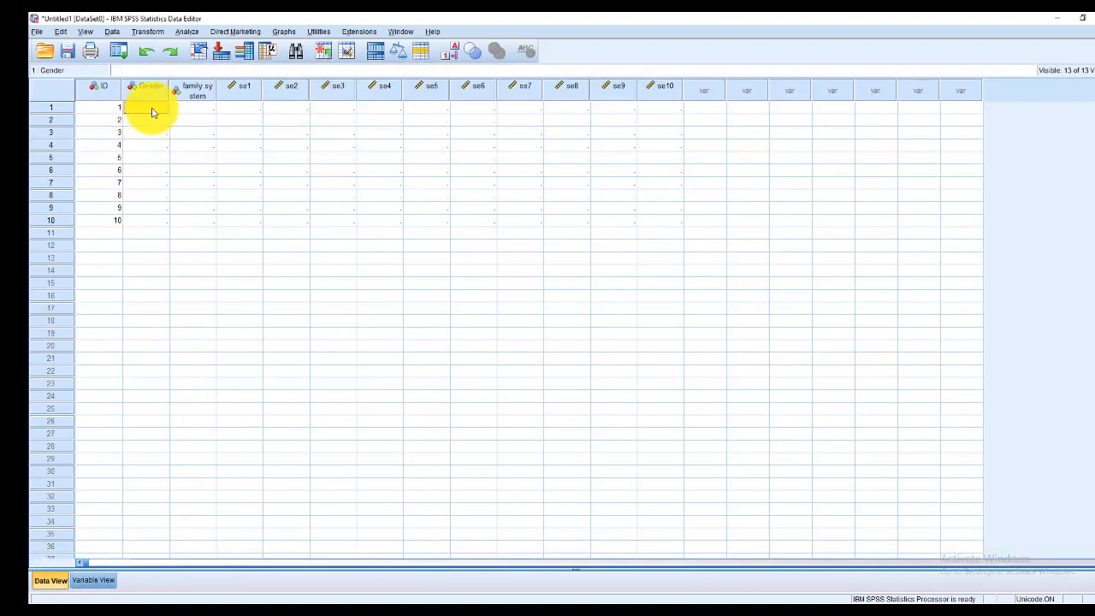
text(1)
key(Return)
text(2)
key(Return)
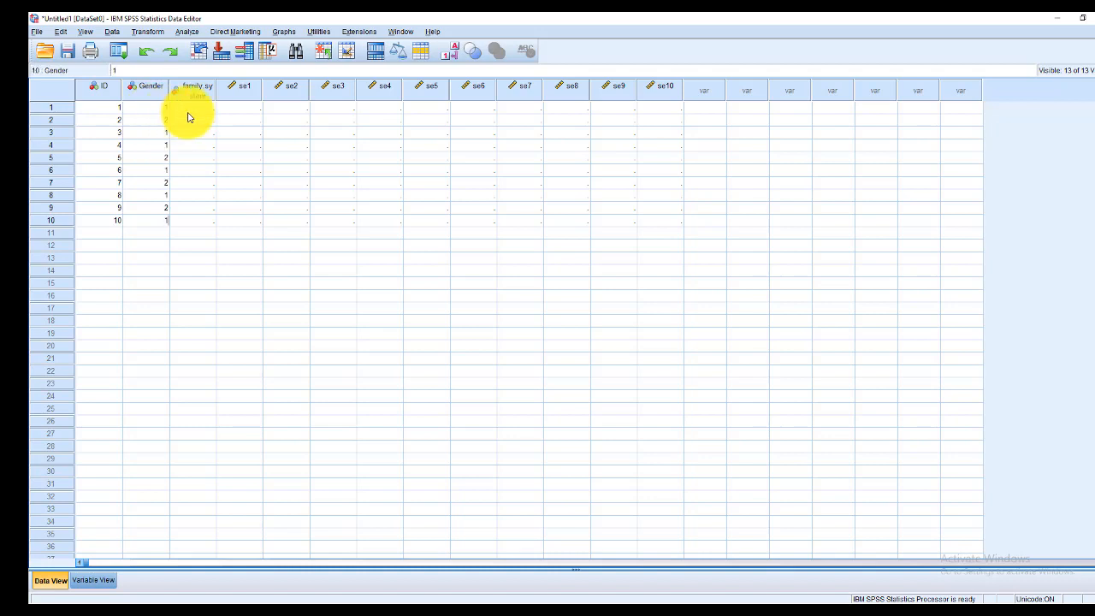
Enter the family.system code 1 for case 1
click(190, 108)
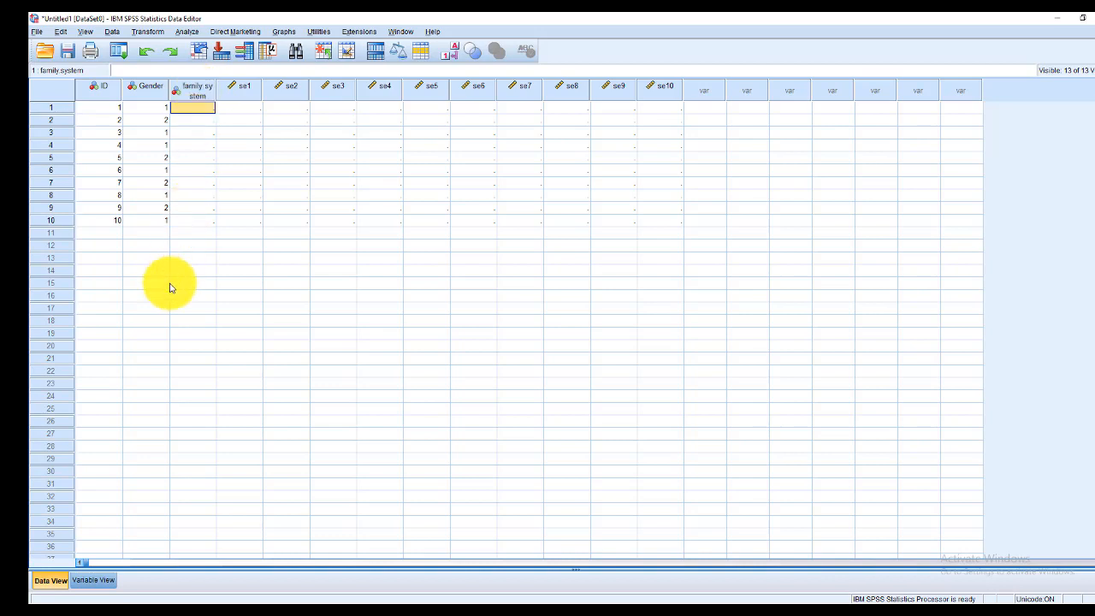
click(52, 108)
click(196, 110)
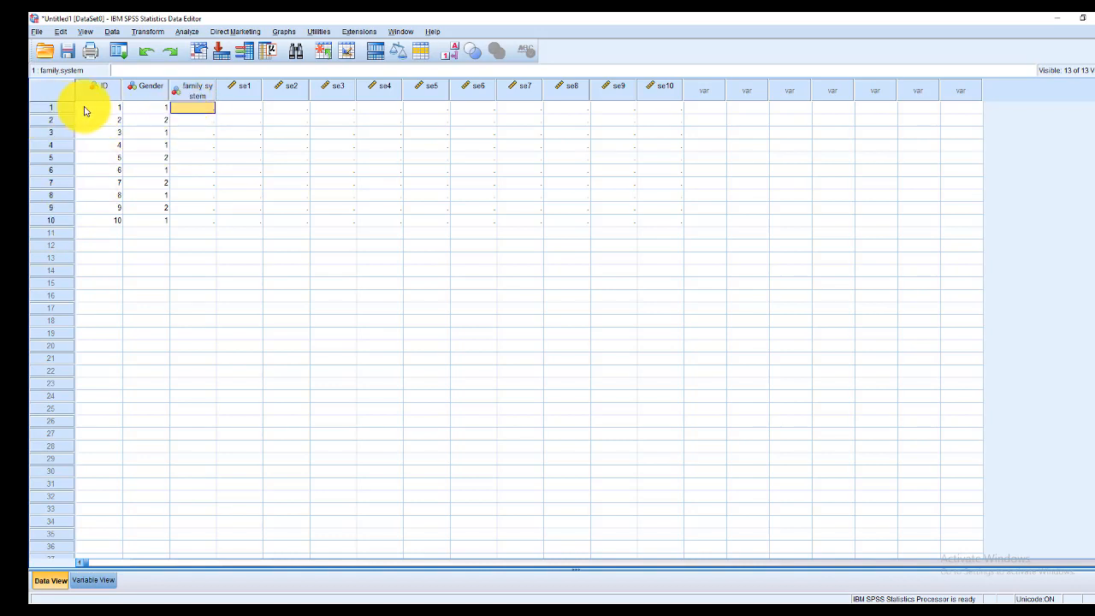
click(88, 110)
click(149, 109)
click(181, 110)
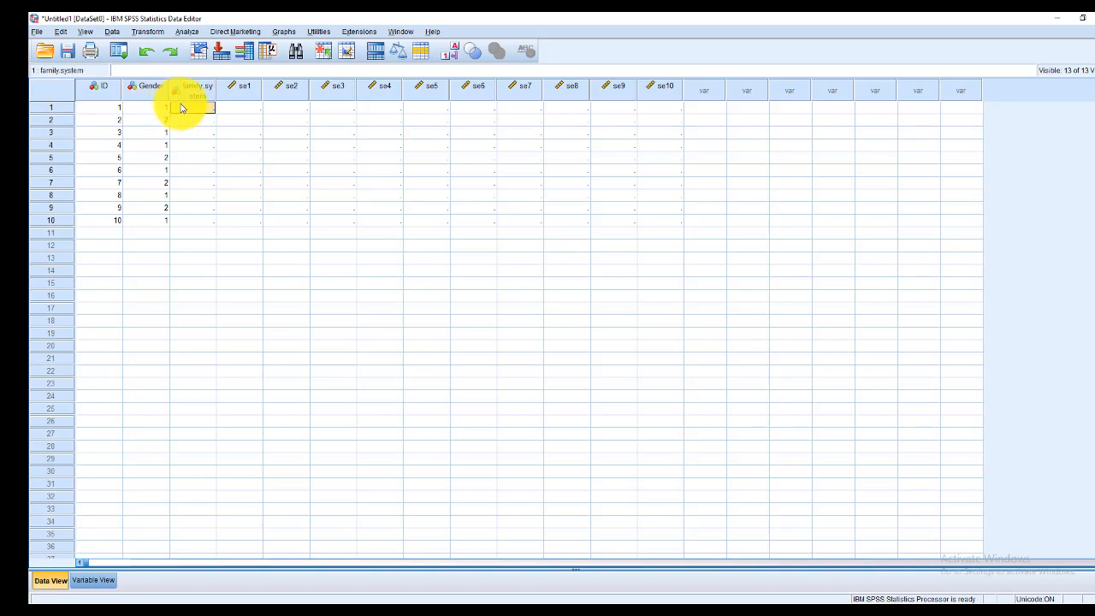
text(1)
click(232, 109)
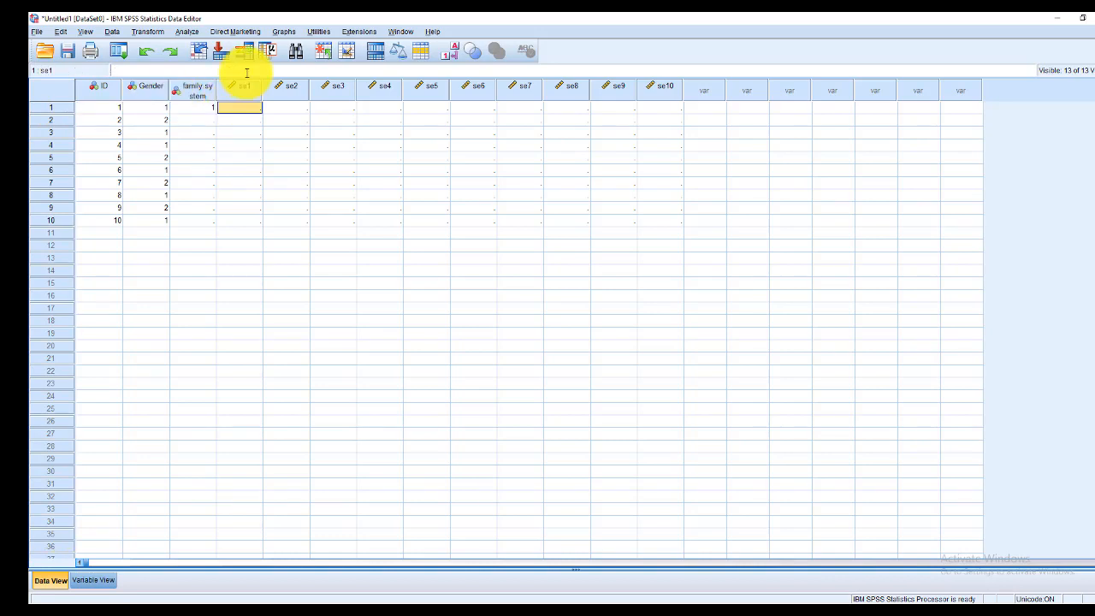
Check the value labels of se1 and enter case 1's se1 to se10 responses as 3, 1, 2, 3, 4, 2, 1, 2, 3, 3
click(94, 581)
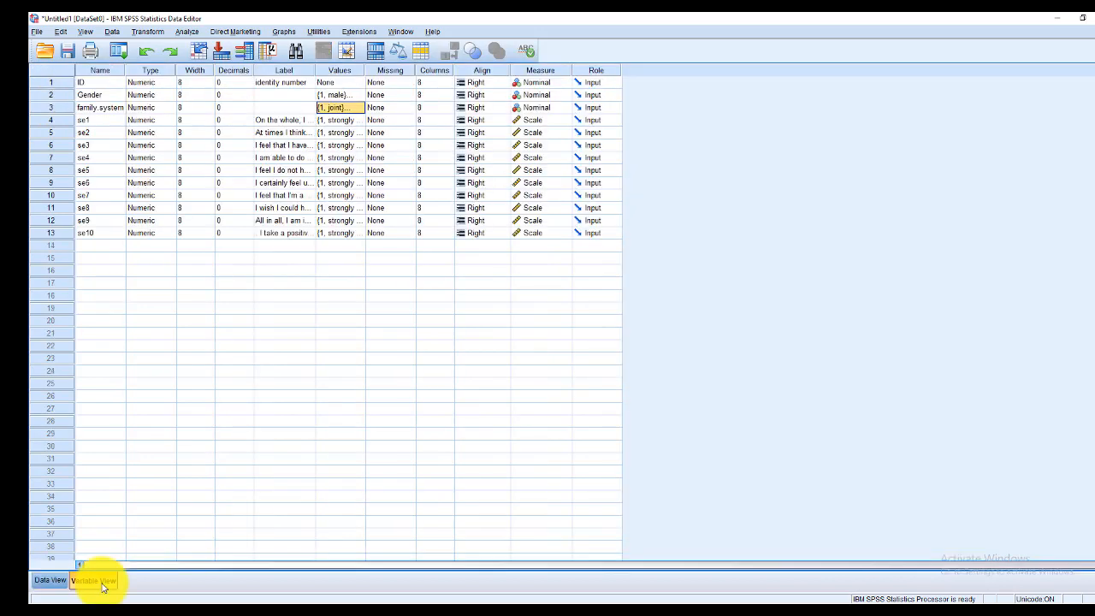
click(342, 120)
click(358, 120)
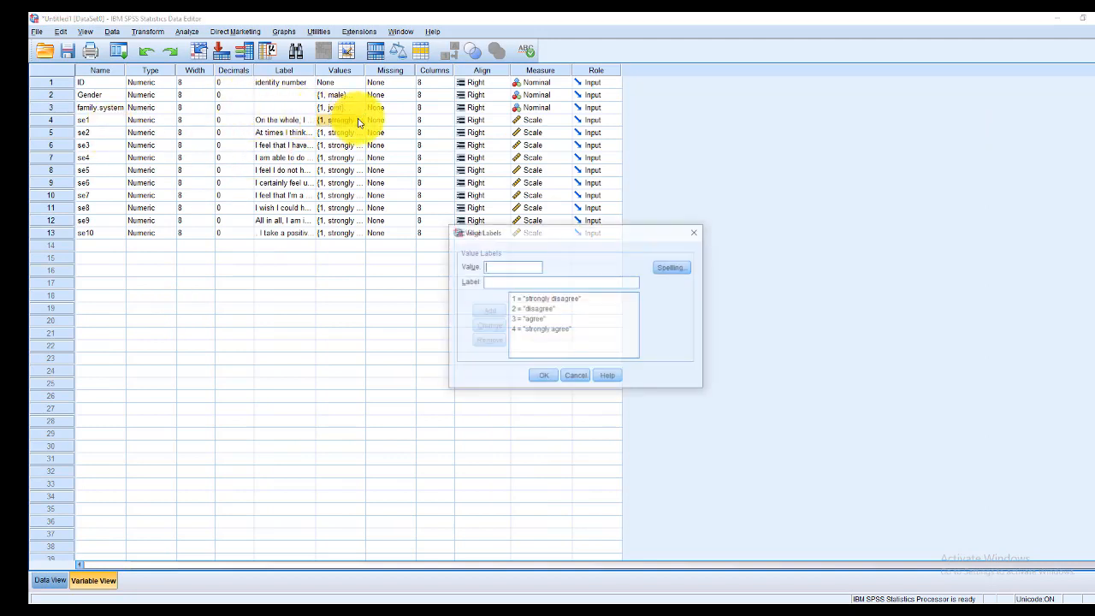
click(681, 230)
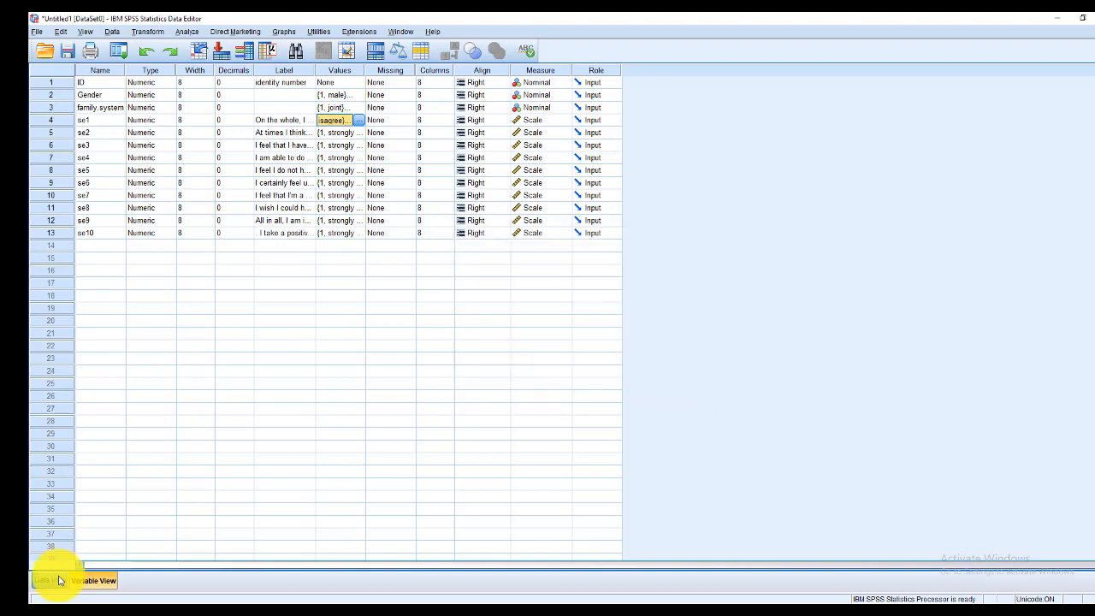
click(50, 581)
click(245, 109)
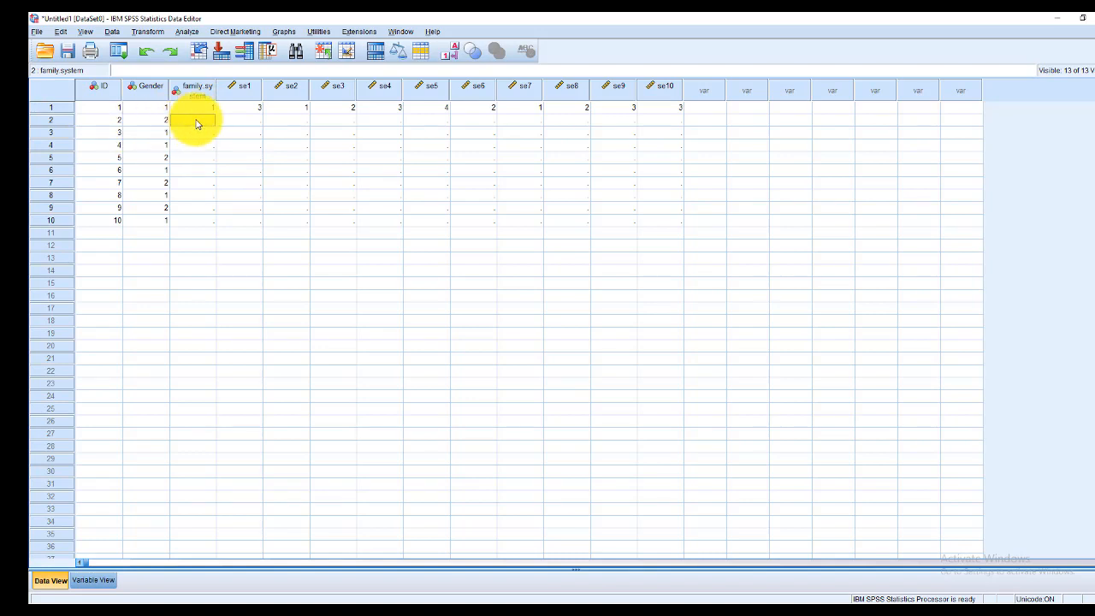
Fill in family.system codes of 1 or 2 and se1 to se10 responses from 1 to 4 for cases 2 to 10
text(2)
key(Tab)
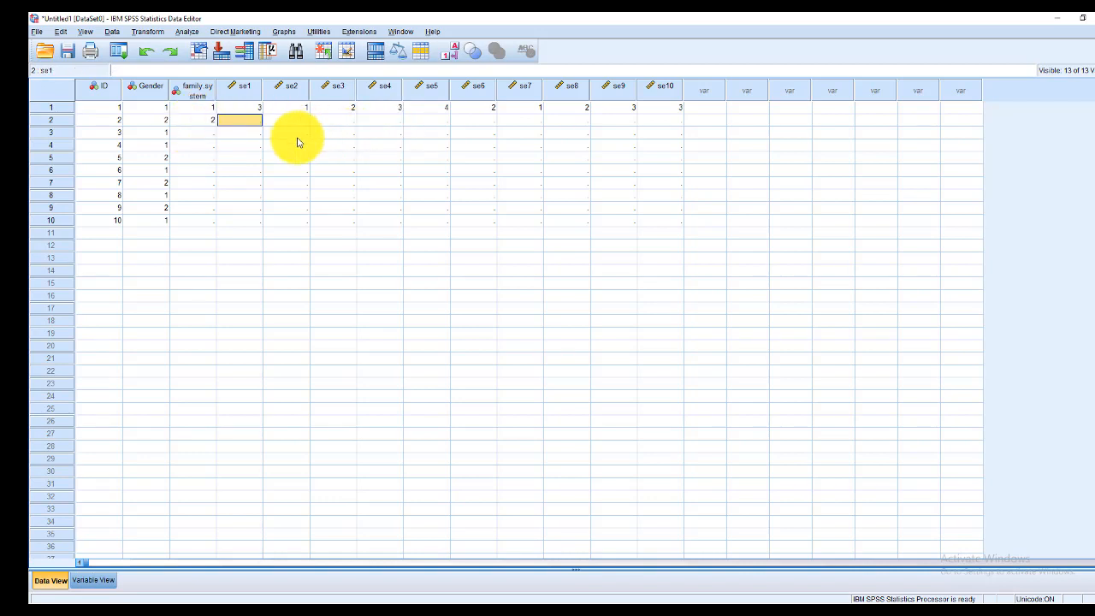
click(203, 135)
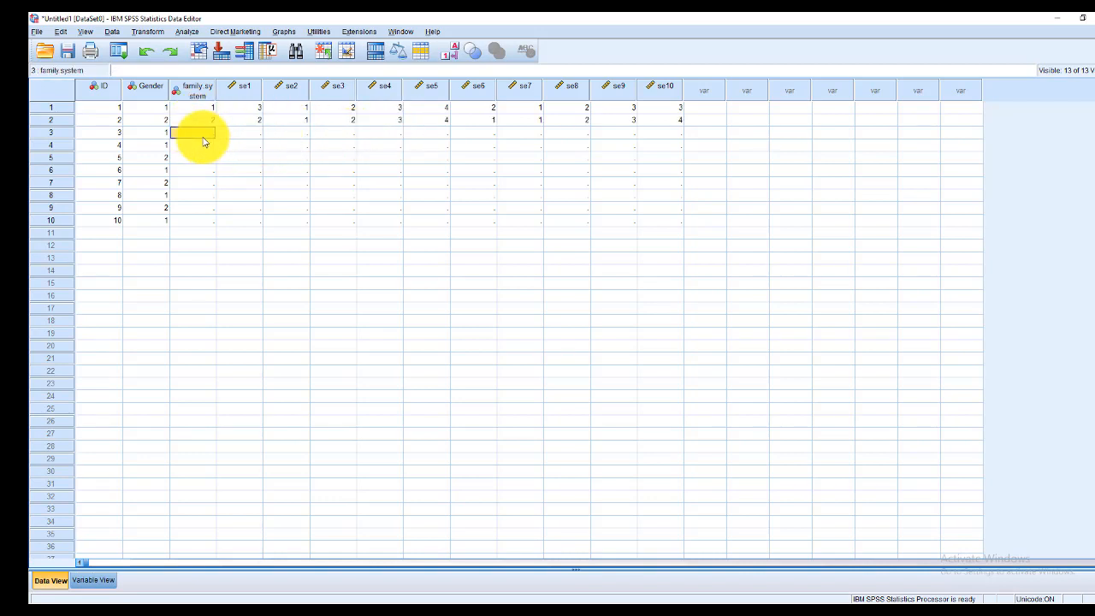
click(657, 221)
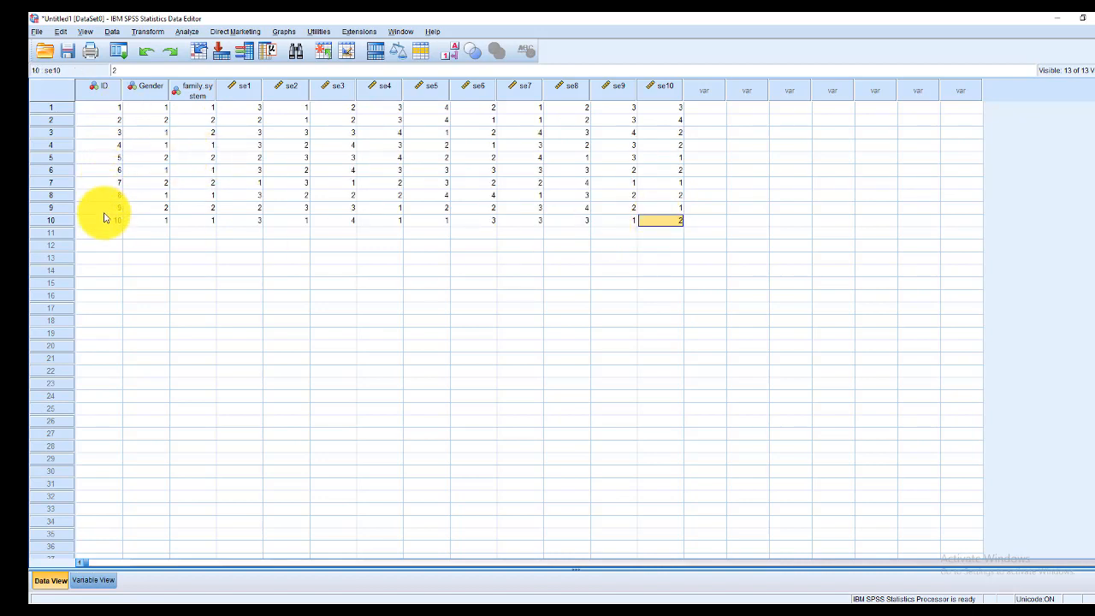
Display the value labels instead of the codes in the data grid, and switch back to the numeric codes
click(118, 110)
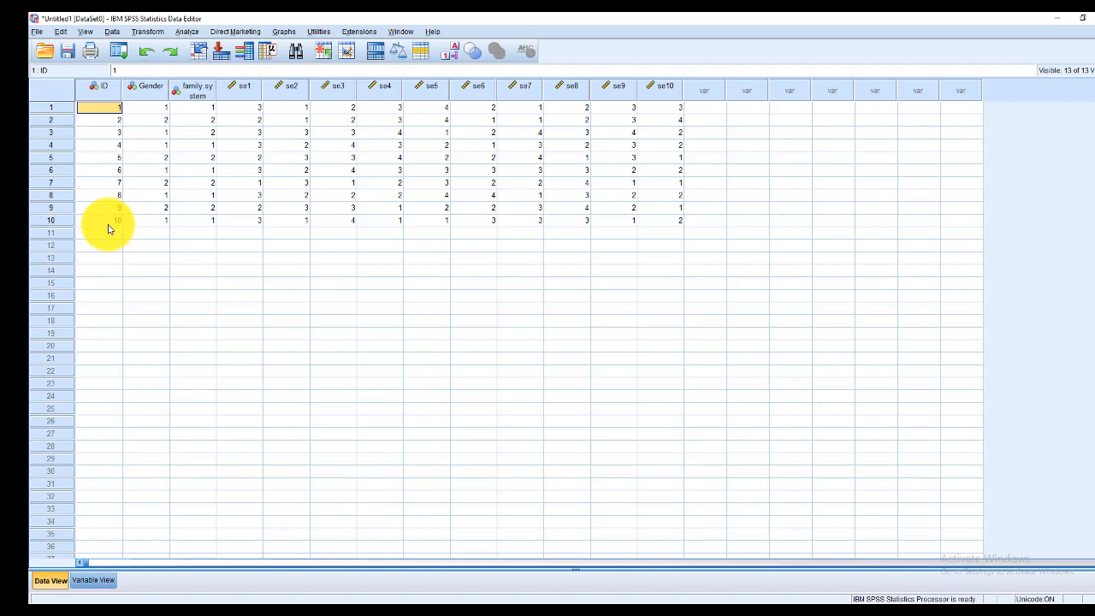
click(116, 133)
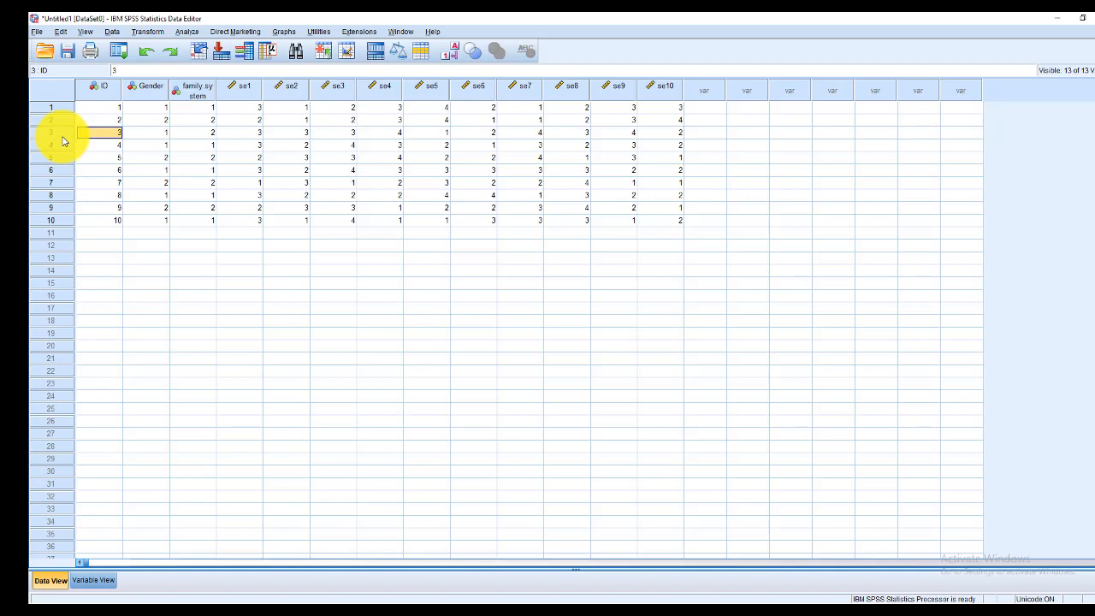
click(454, 56)
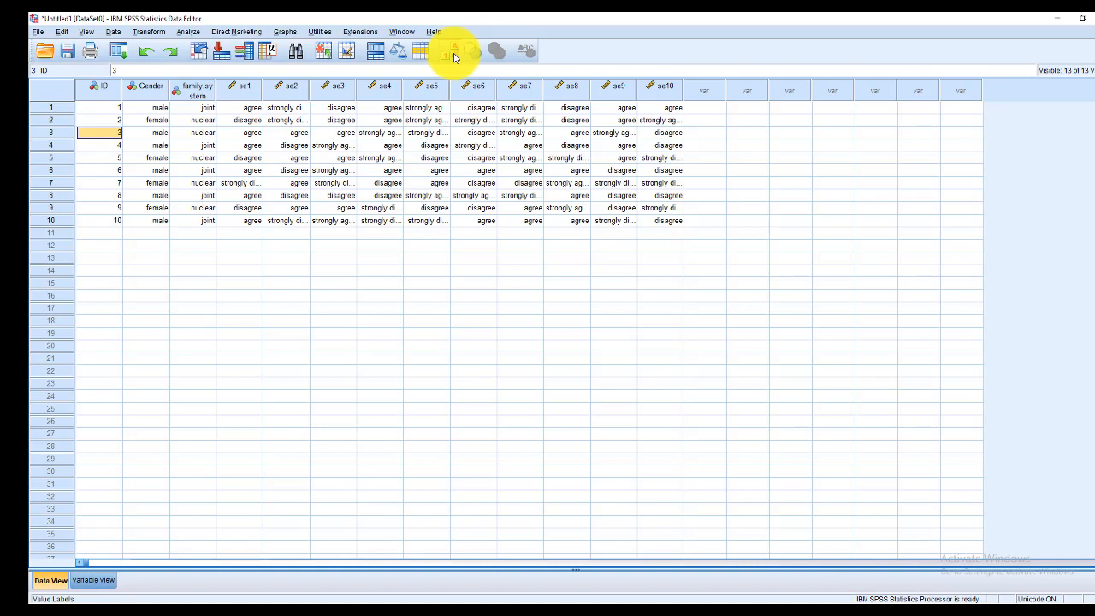
click(455, 56)
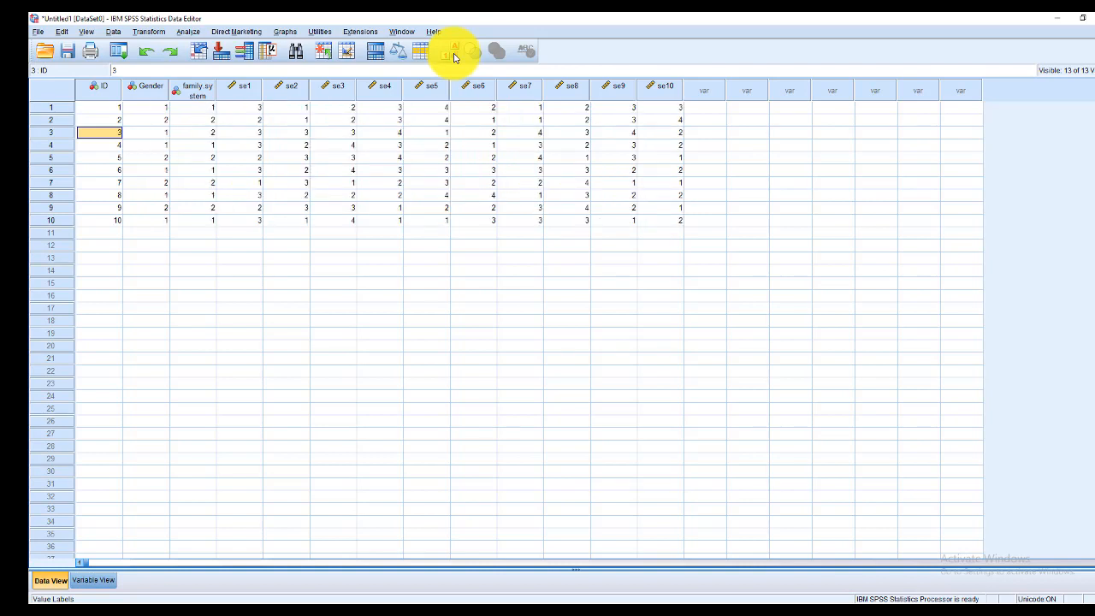